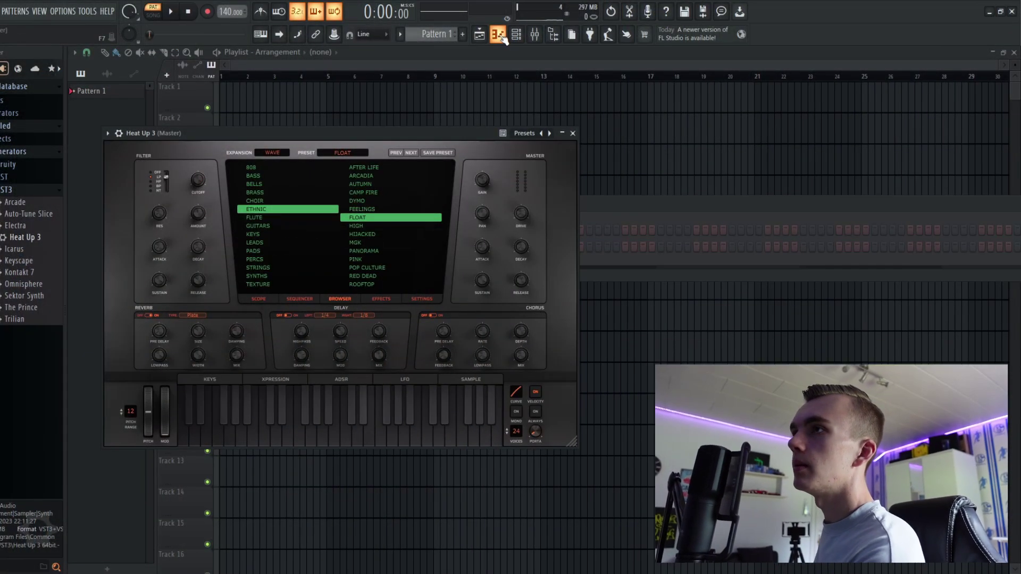
Open the Heat Up 3 piano roll and set the project tempo to 110 BPM.
{"action": "left_click", "coordinate": [499, 36]}
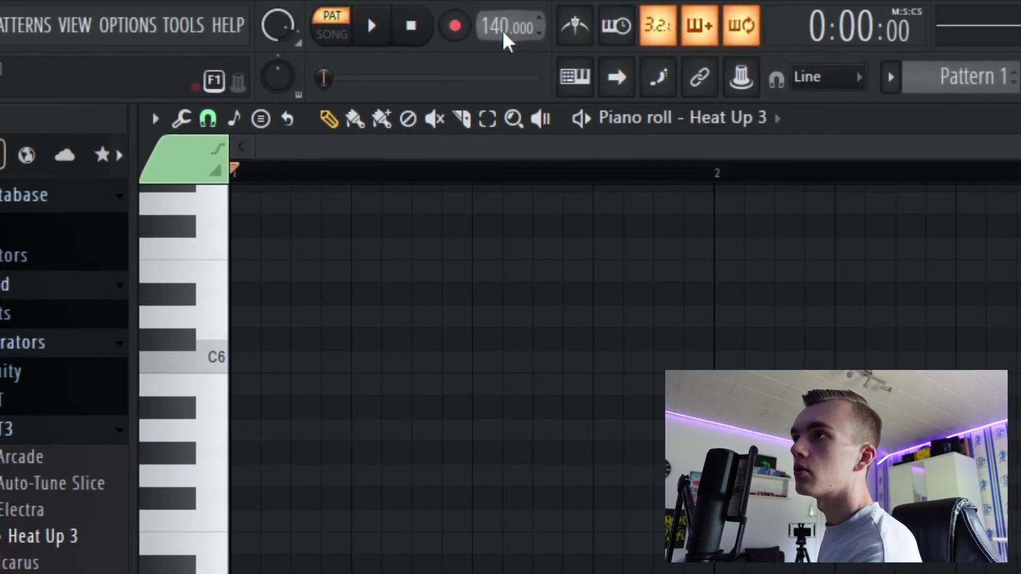
{"action": "right_click", "coordinate": [231, 13]}
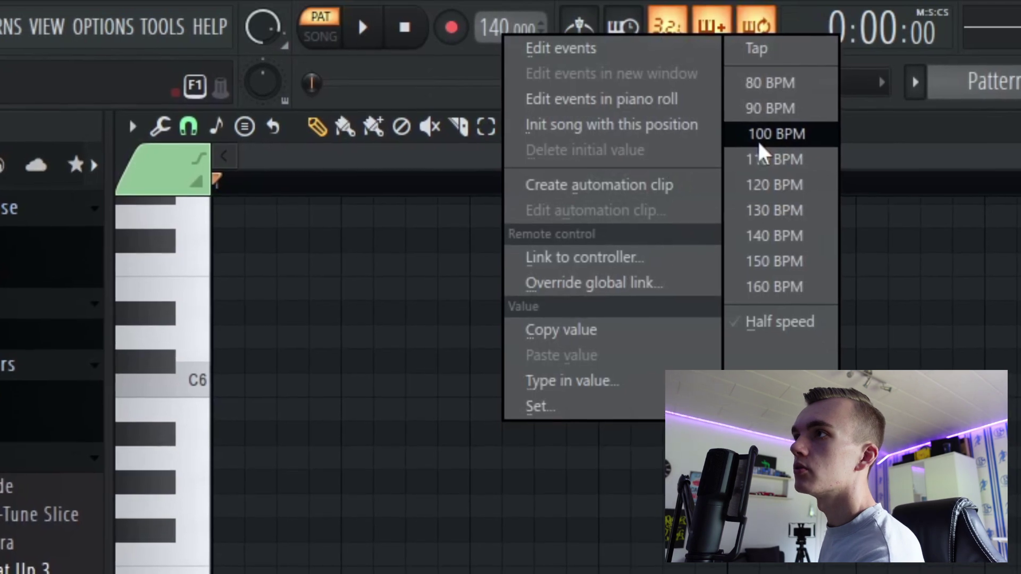
{"action": "left_click", "coordinate": [770, 162]}
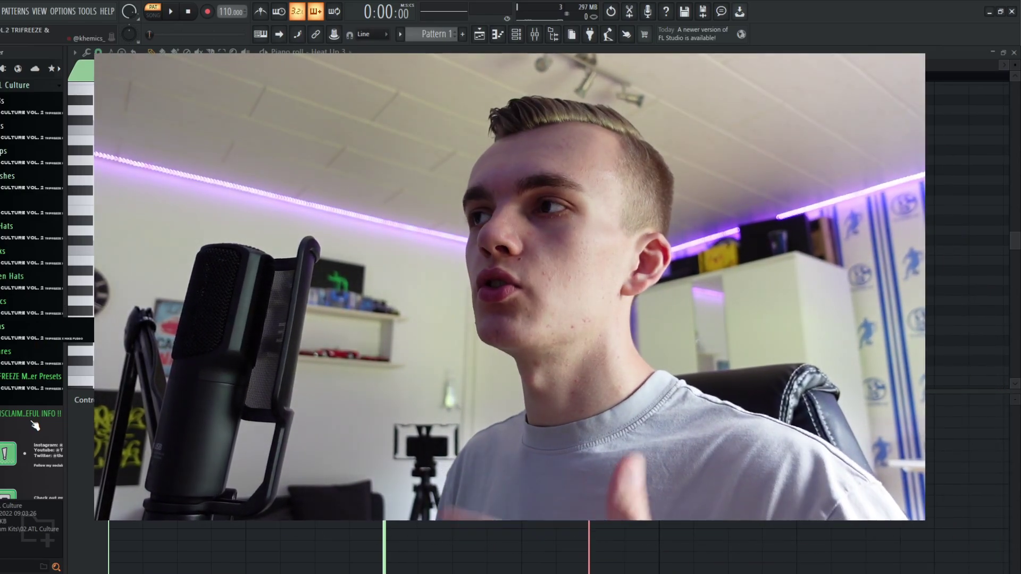
Preview rim samples, then select the chord notes for copying to bar 3.
{"action": "left_click", "coordinate": [12, 326]}
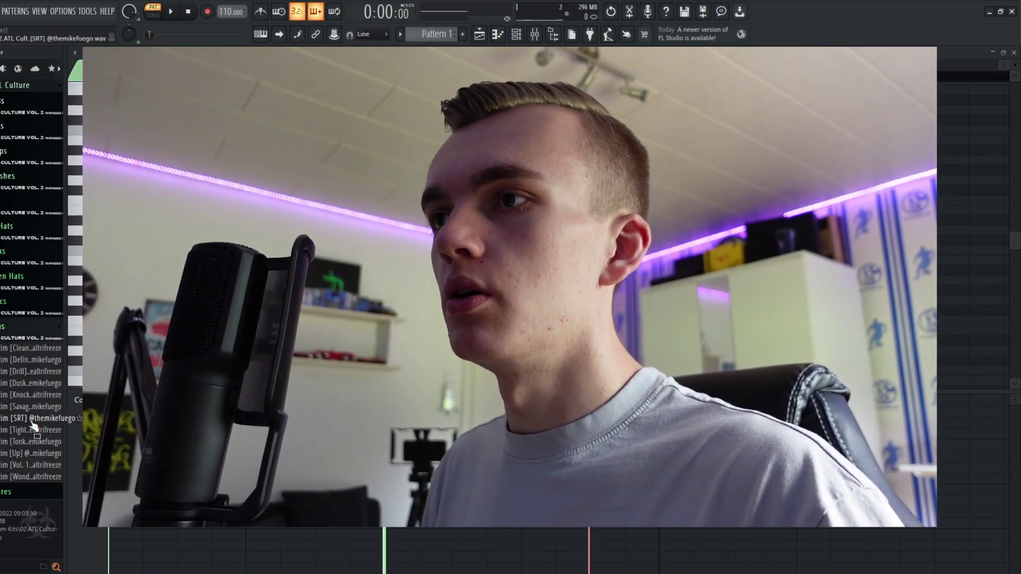
{"action": "left_click", "coordinate": [35, 432]}
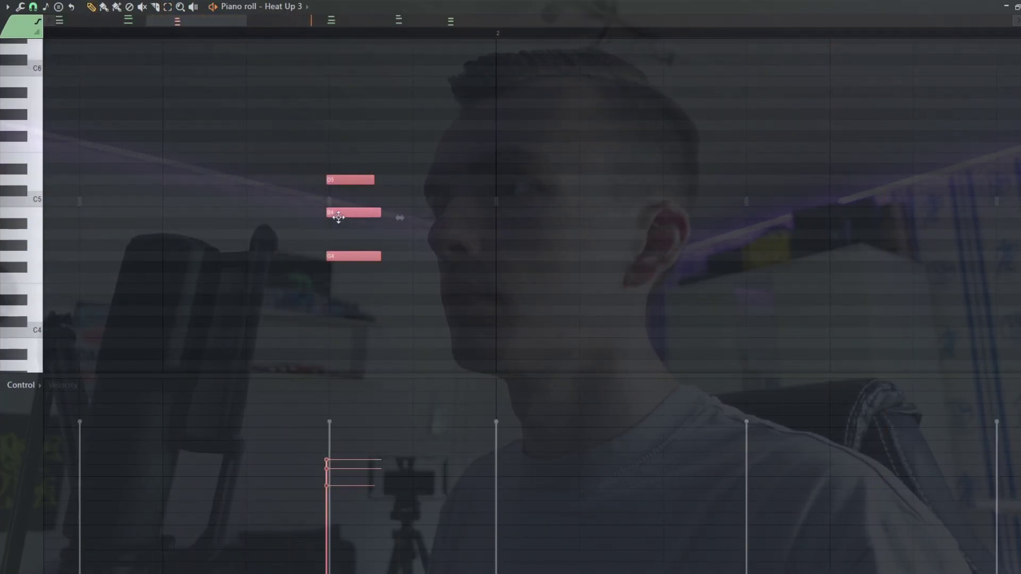
{"action": "left_click", "coordinate": [46, 38]}
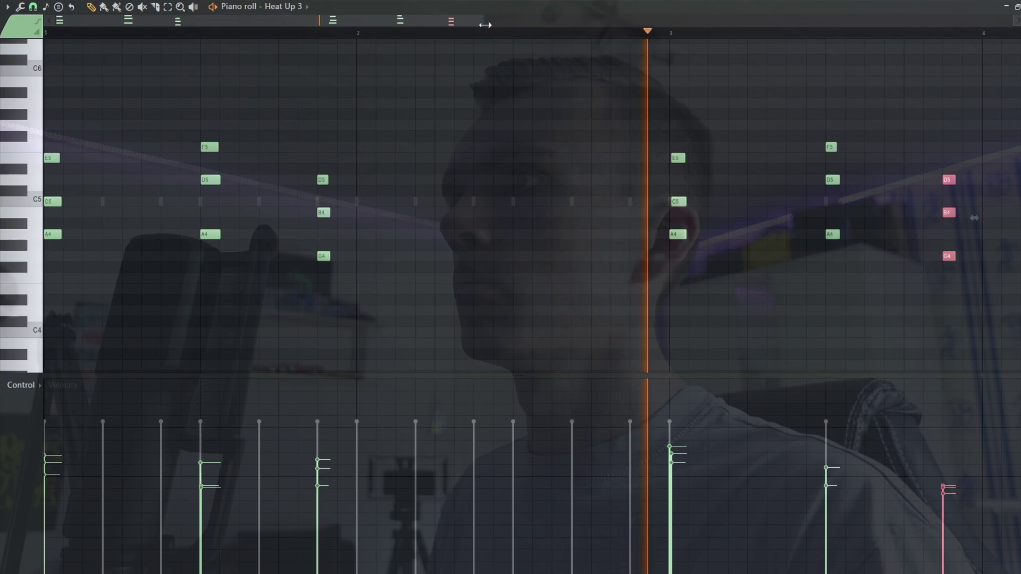
{"action": "left_click_drag", "start_coordinate": [447, 121], "coordinate": [510, 238]}
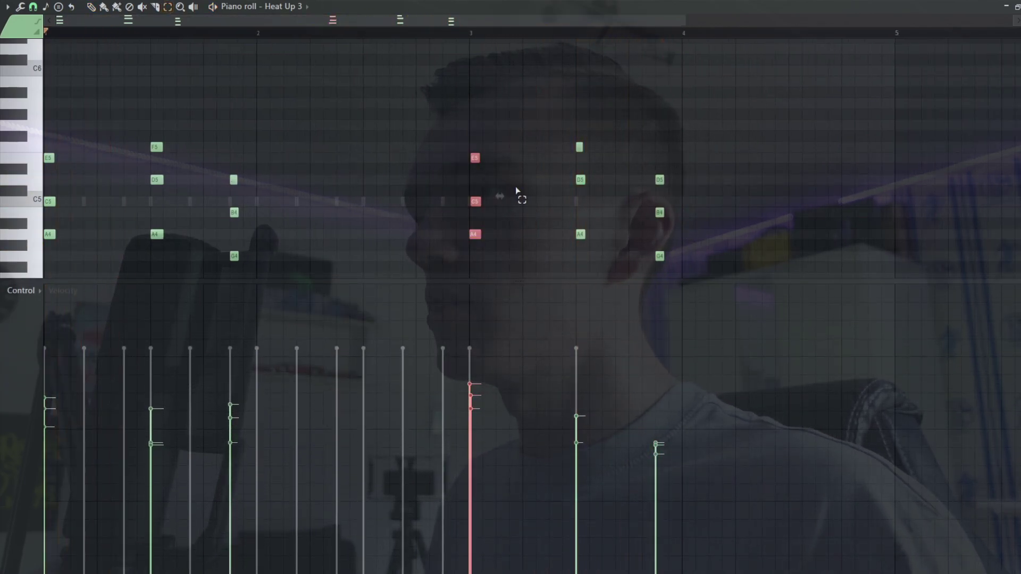
{"action": "left_click_drag", "start_coordinate": [736, 109], "coordinate": [565, 262]}
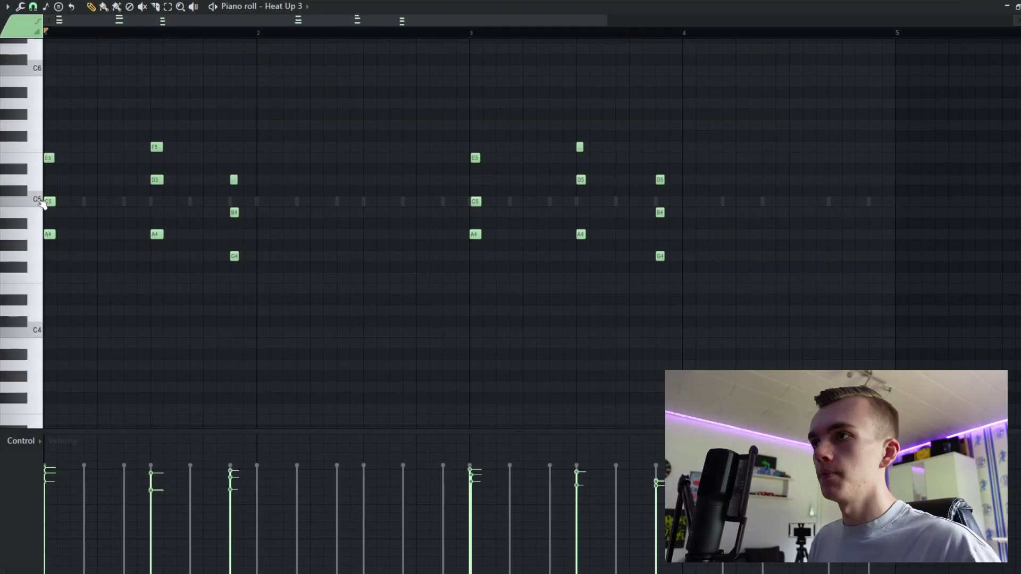
Add low A3 and G3 bass notes, then raise them to B3 and C4.
{"action": "key", "text": "space"}
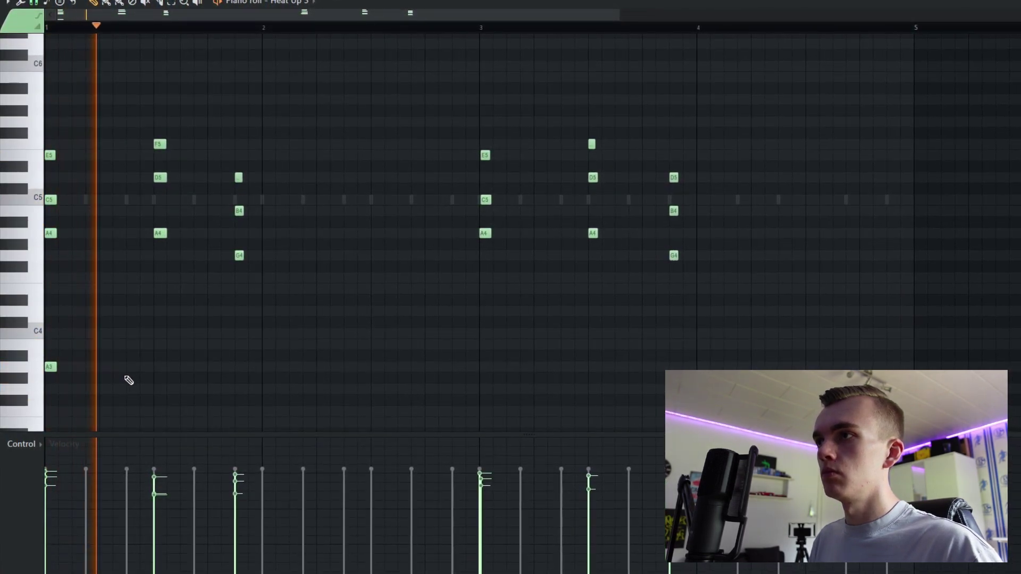
{"action": "left_click", "coordinate": [159, 367]}
{"action": "left_click", "coordinate": [243, 391]}
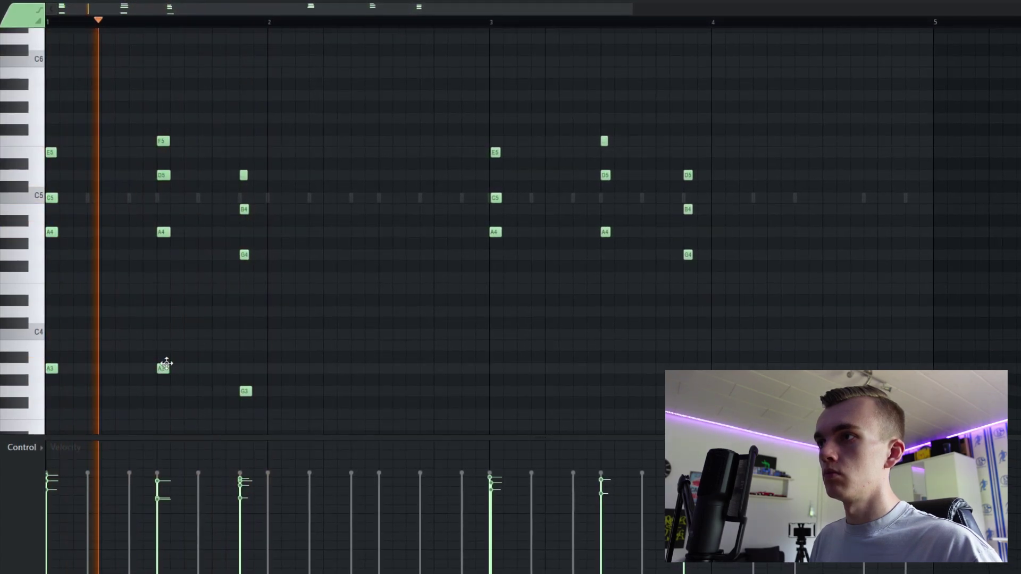
{"action": "left_click_drag", "start_coordinate": [163, 369], "coordinate": [175, 355]}
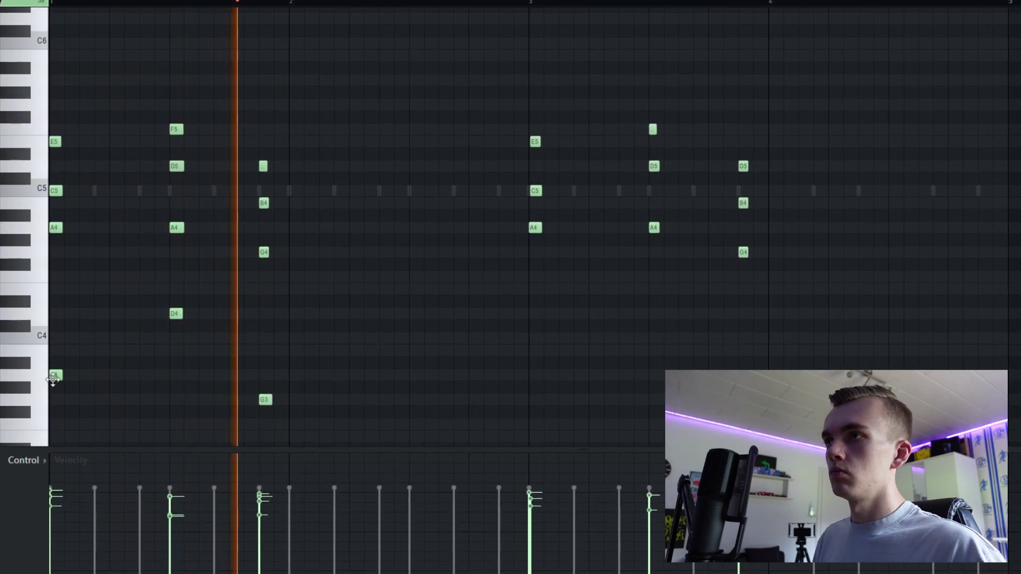
{"action": "left_click_drag", "start_coordinate": [52, 380], "coordinate": [55, 341]}
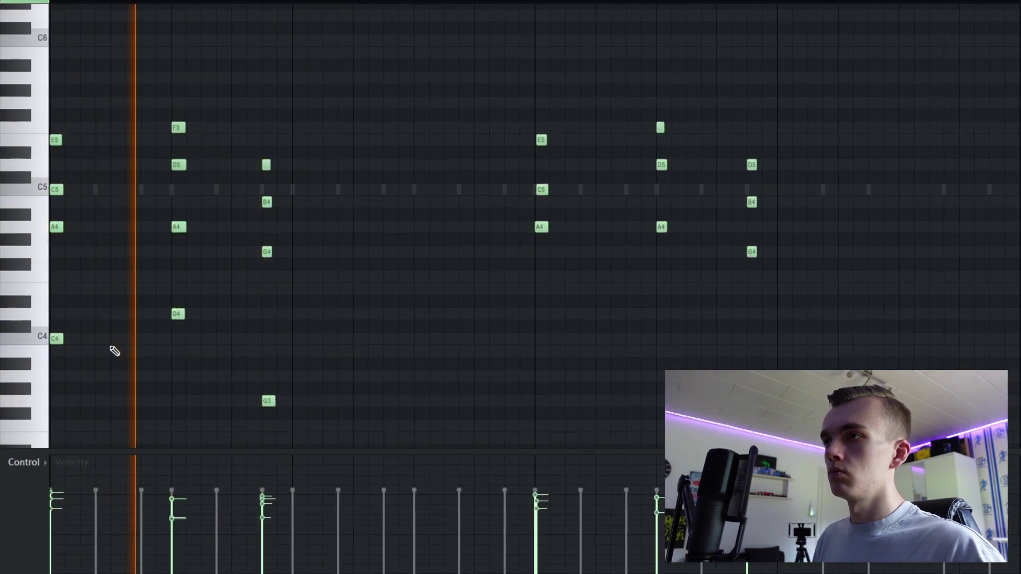
{"action": "scroll", "coordinate": [327, 295], "scroll_direction": "down", "scroll_amount": 2}
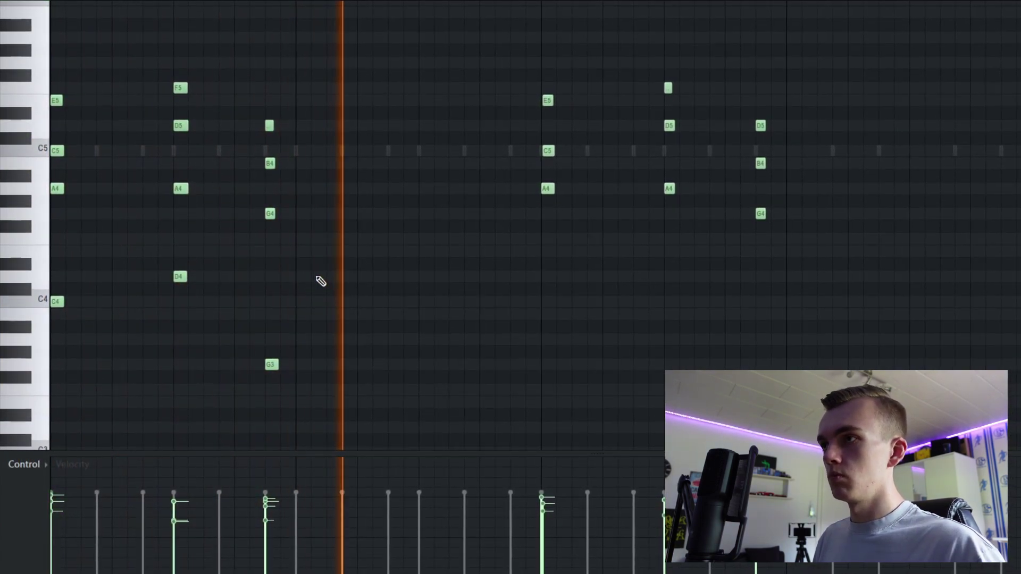
Duplicate the C4, D4 and G3 bass notes into the second phrase.
{"action": "left_click_drag", "start_coordinate": [313, 269], "coordinate": [51, 423]}
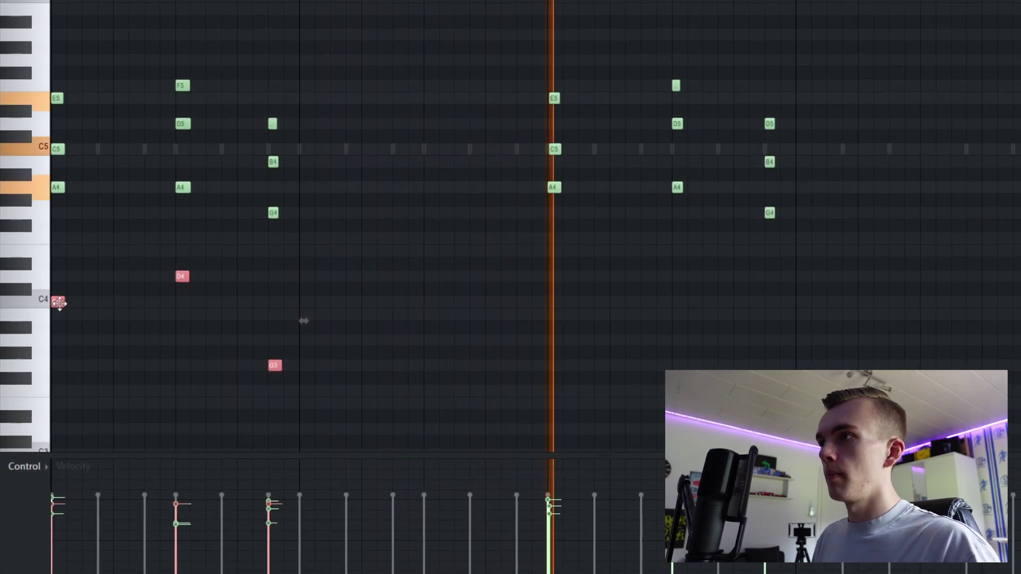
{"action": "left_click_drag", "start_coordinate": [58, 302], "coordinate": [559, 302]}
{"action": "left_click", "coordinate": [578, 331]}
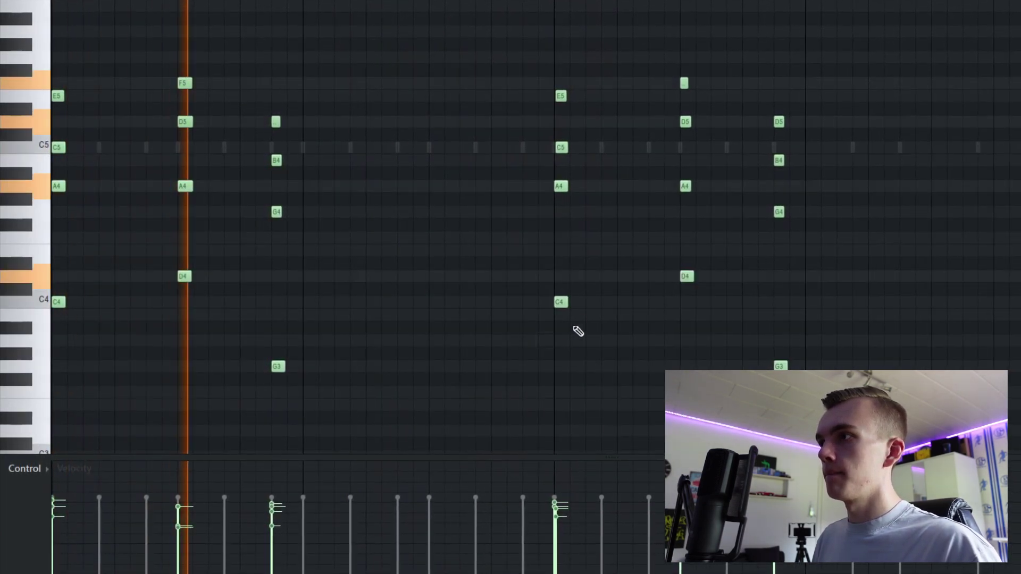
{"action": "scroll", "coordinate": [599, 367], "scroll_direction": "up", "scroll_amount": 2}
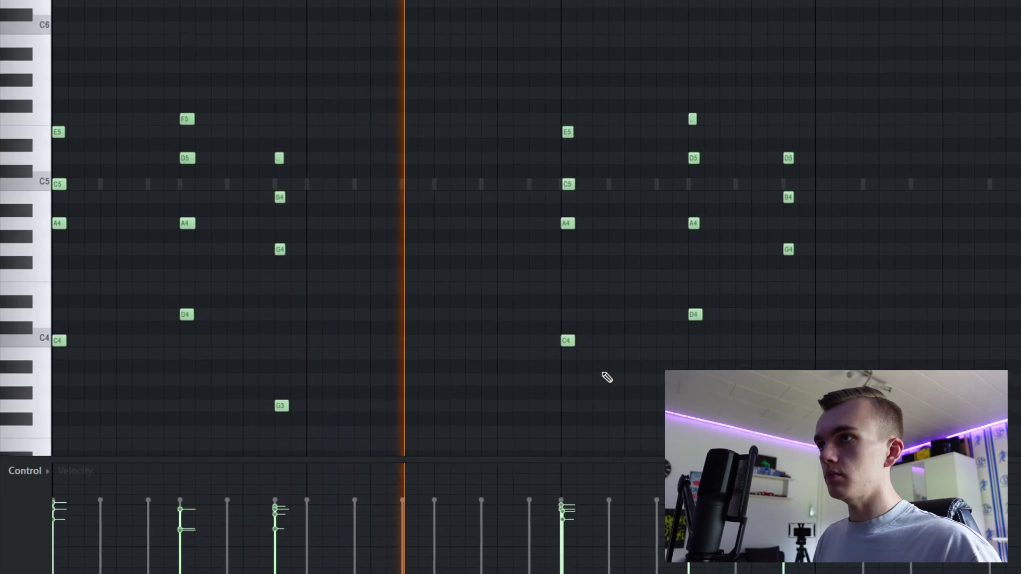
Raise the six top chord notes, including the B4, one octave.
{"action": "left_click", "coordinate": [59, 183], "text": "ctrl+shift"}
{"action": "left_click", "coordinate": [187, 157], "text": "ctrl+shift"}
{"action": "left_click", "coordinate": [279, 196], "text": "ctrl+shift"}
{"action": "left_click", "coordinate": [567, 183], "text": "ctrl+shift"}
{"action": "left_click", "coordinate": [693, 158], "text": "ctrl+shift"}
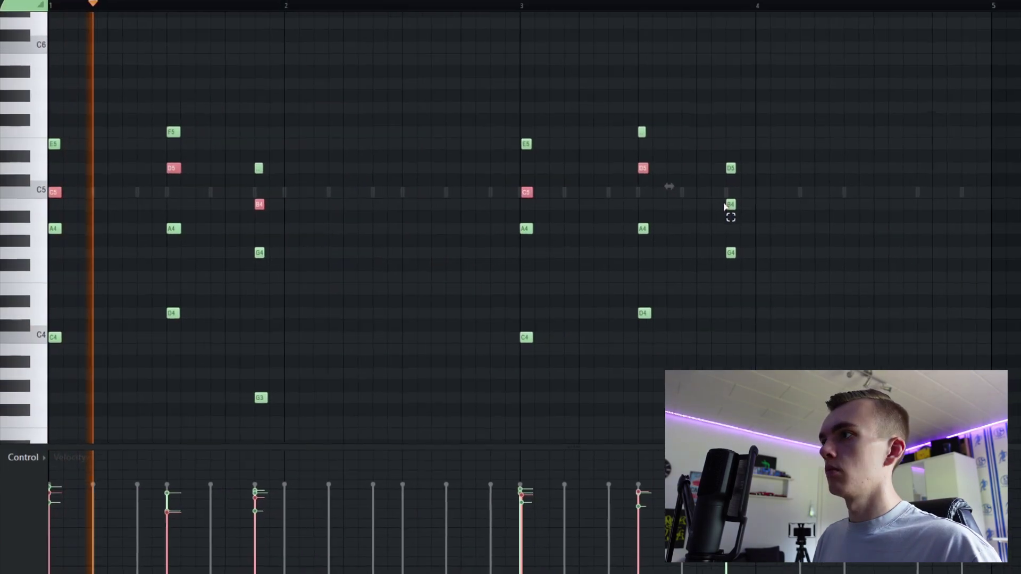
{"action": "left_click", "coordinate": [730, 204], "text": "ctrl+shift"}
{"action": "key", "text": "ctrl+Up"}
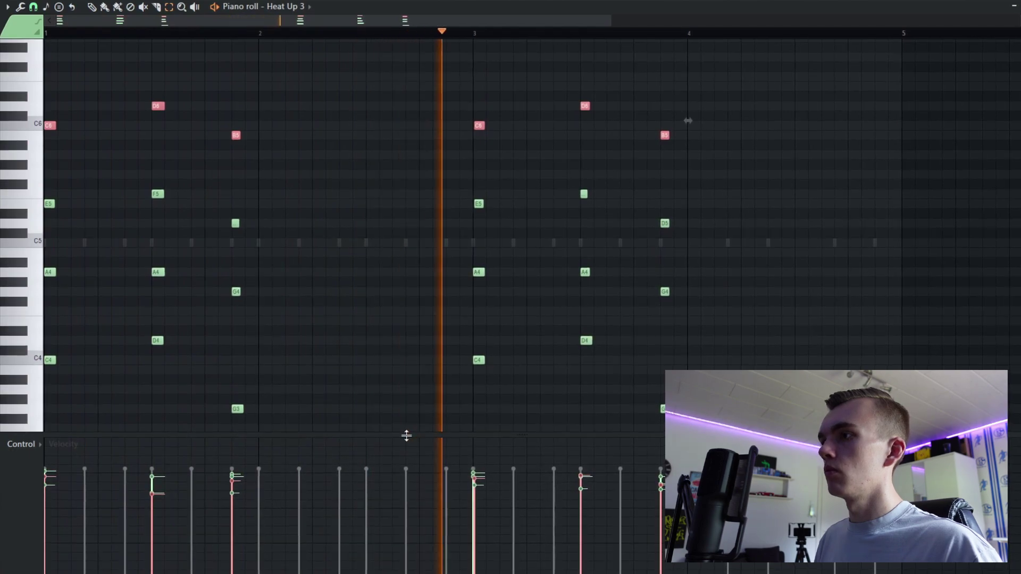
{"action": "scroll", "coordinate": [242, 298], "scroll_direction": "up", "scroll_amount": 2}
Draw high top-line notes, ending with a B5, above the Heat Up 3 chords.
{"action": "left_click", "coordinate": [88, 166]}
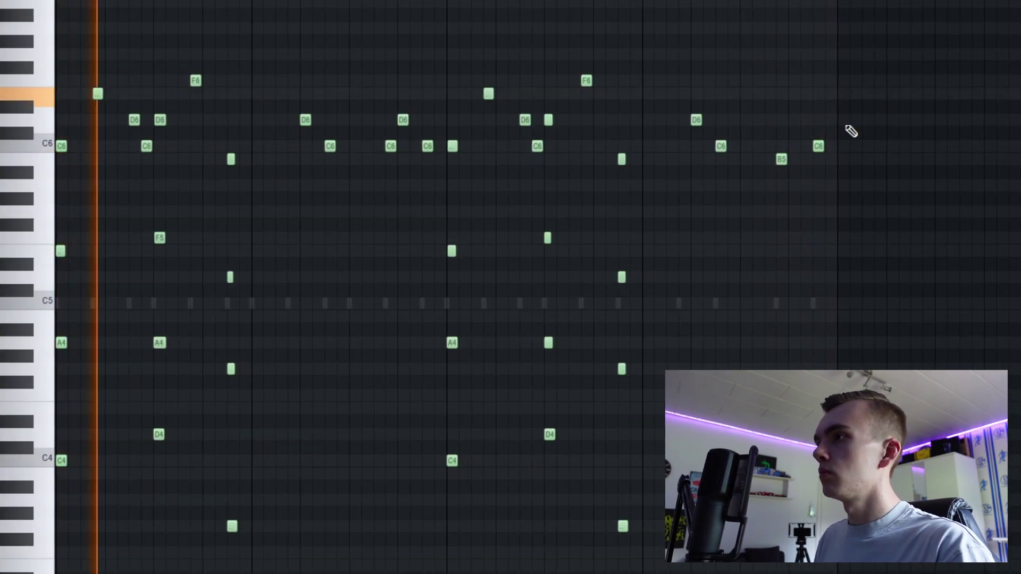
{"action": "left_click", "coordinate": [775, 159]}
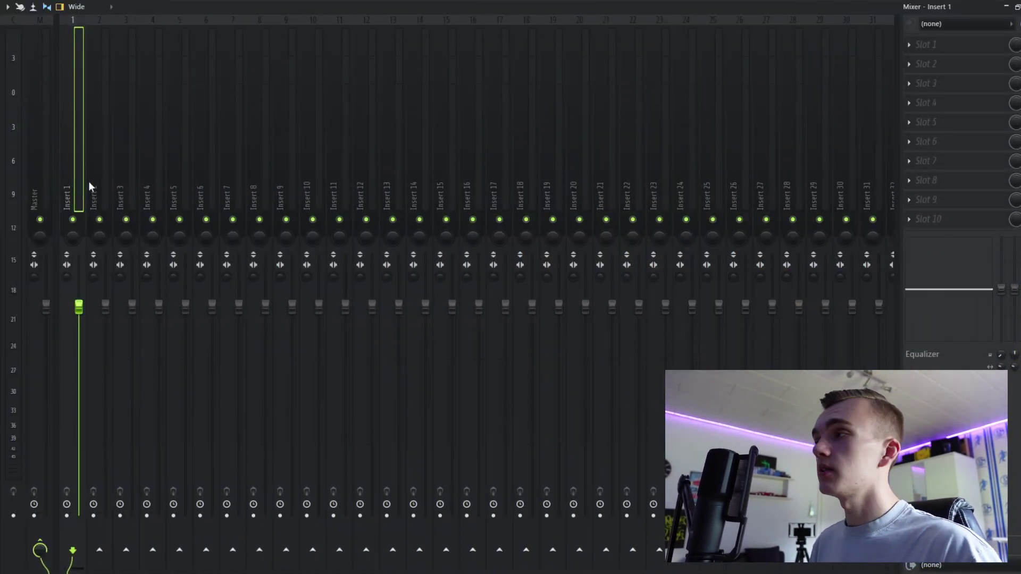
Load the saved Melody Effects mixer state onto Insert 1.
{"action": "right_click", "coordinate": [79, 103]}
{"action": "mouse_move", "coordinate": [128, 103]}
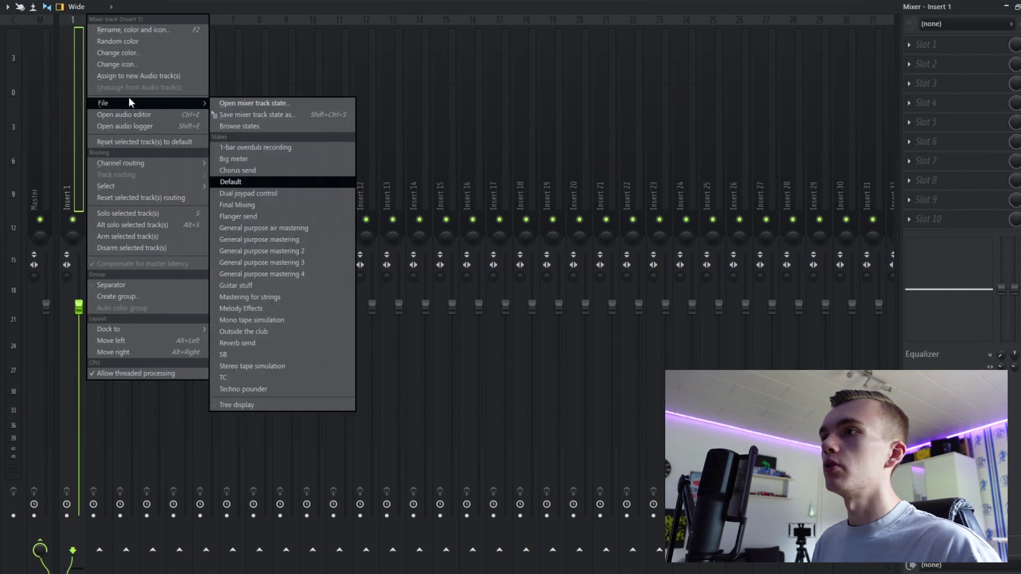
{"action": "left_click", "coordinate": [241, 308]}
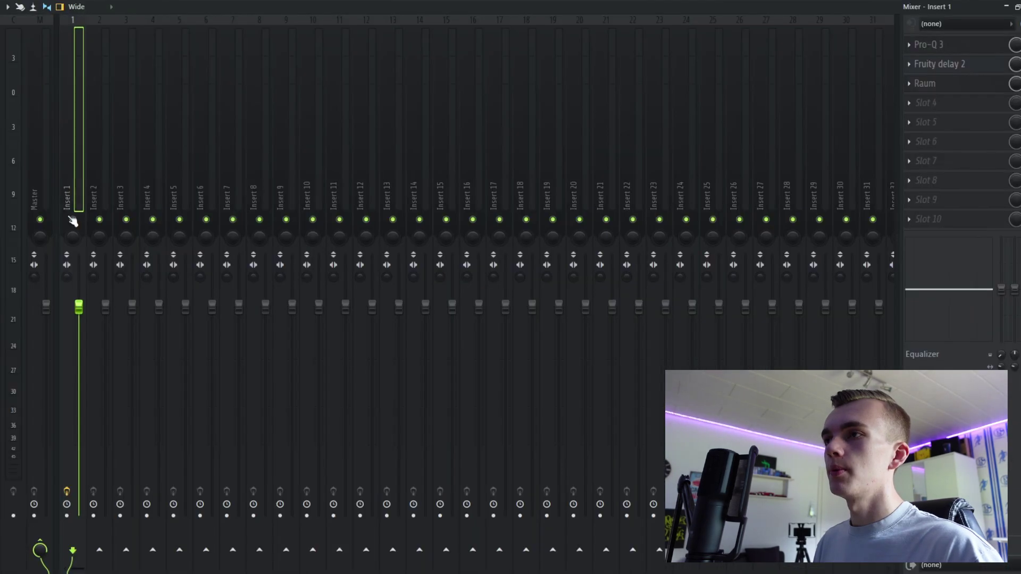
Audition Heat Up 3 presets from HIGH to RED DEAD and settle on FLOAT.
{"action": "key", "text": "F6"}
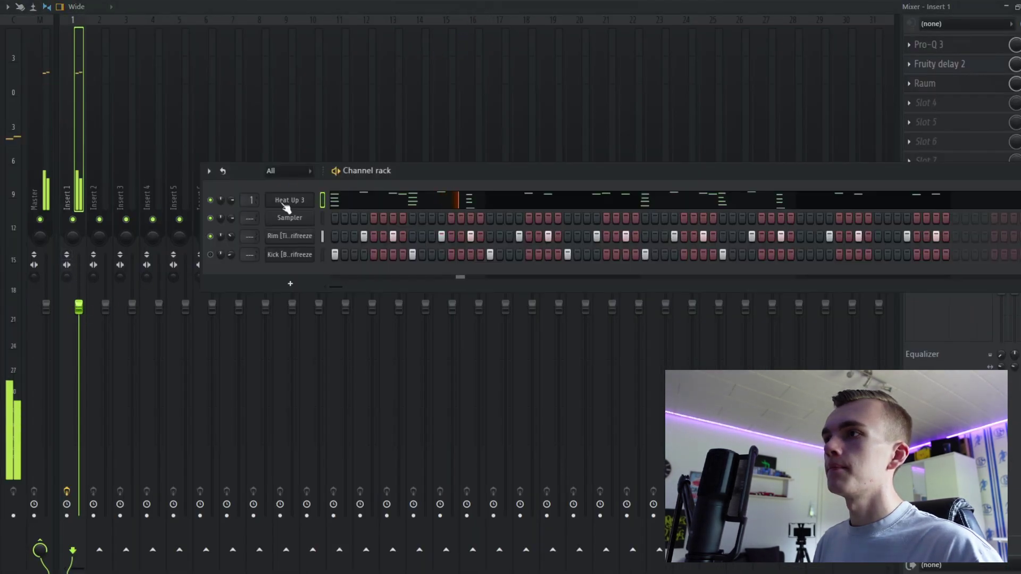
{"action": "left_click", "coordinate": [294, 202]}
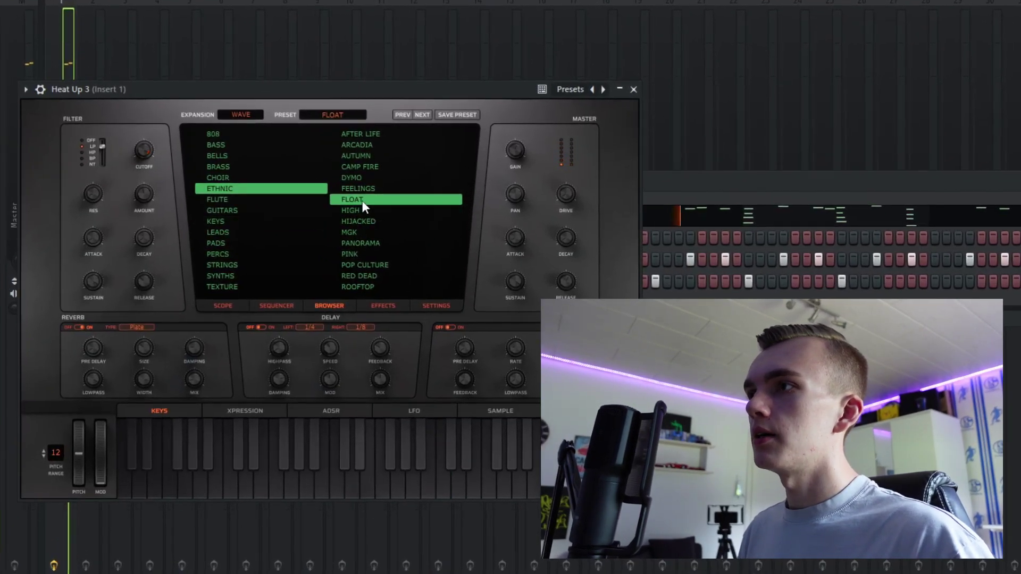
{"action": "left_click", "coordinate": [359, 209]}
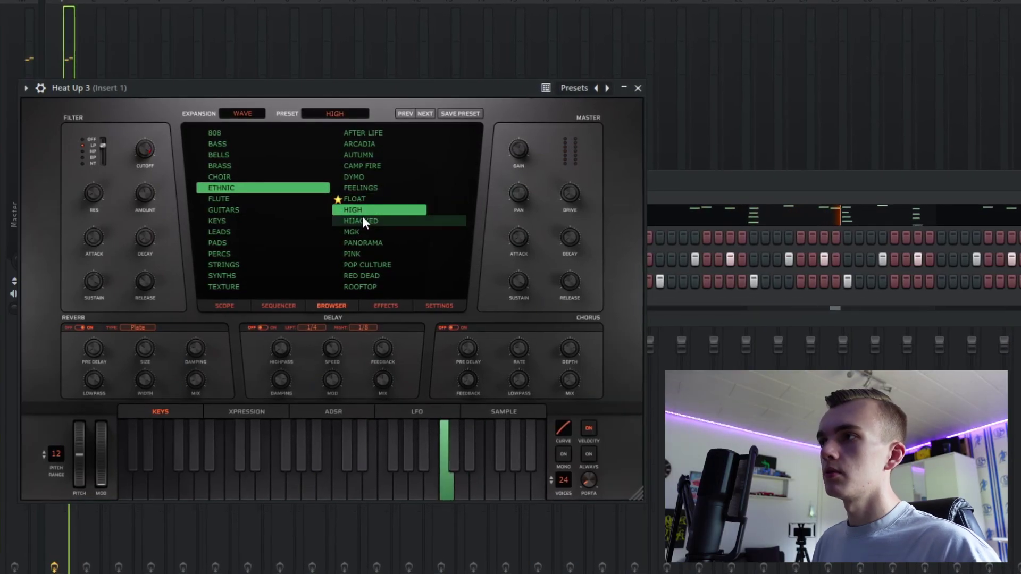
{"action": "left_click", "coordinate": [369, 219]}
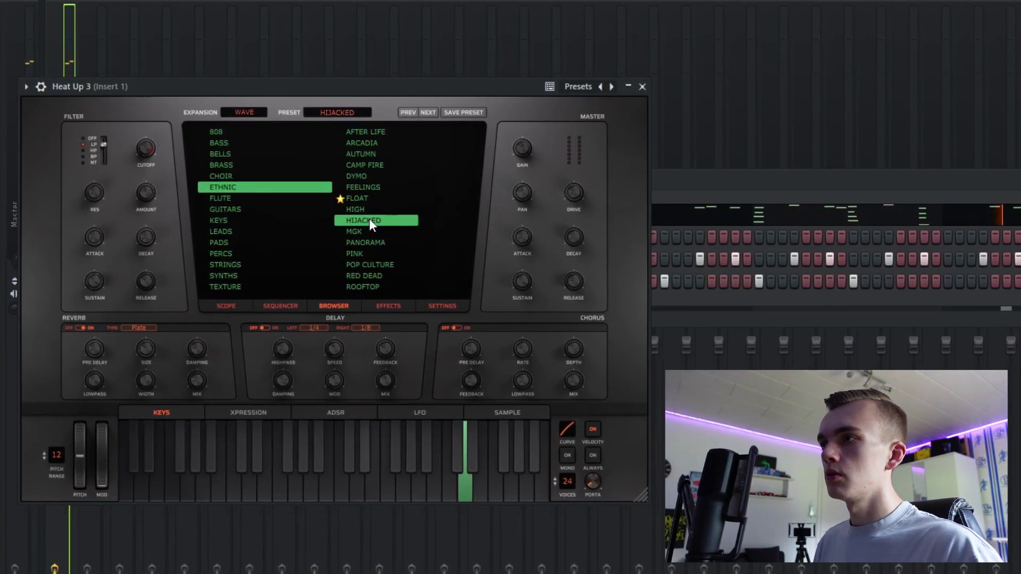
{"action": "left_click", "coordinate": [368, 229]}
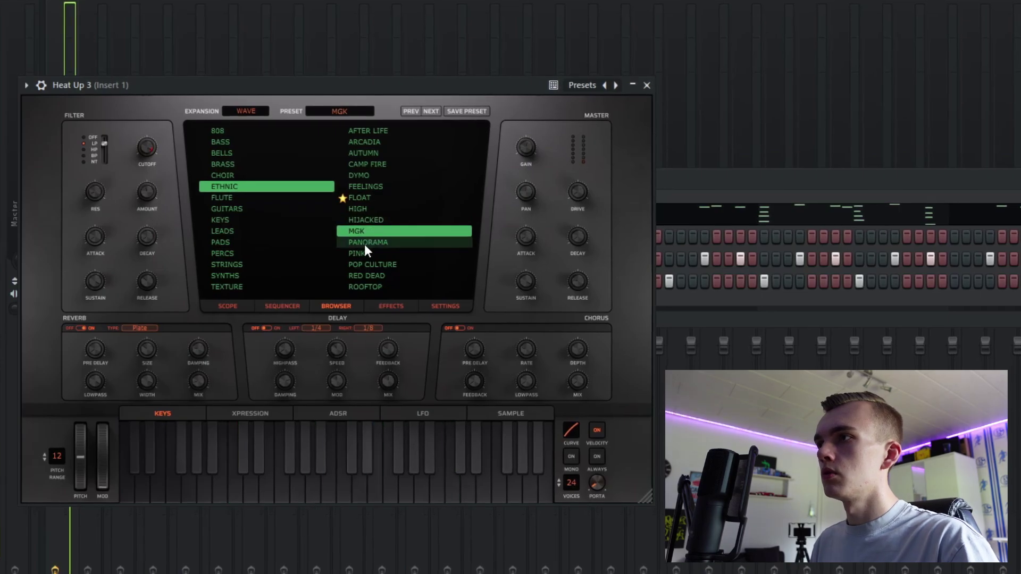
{"action": "left_click", "coordinate": [367, 245]}
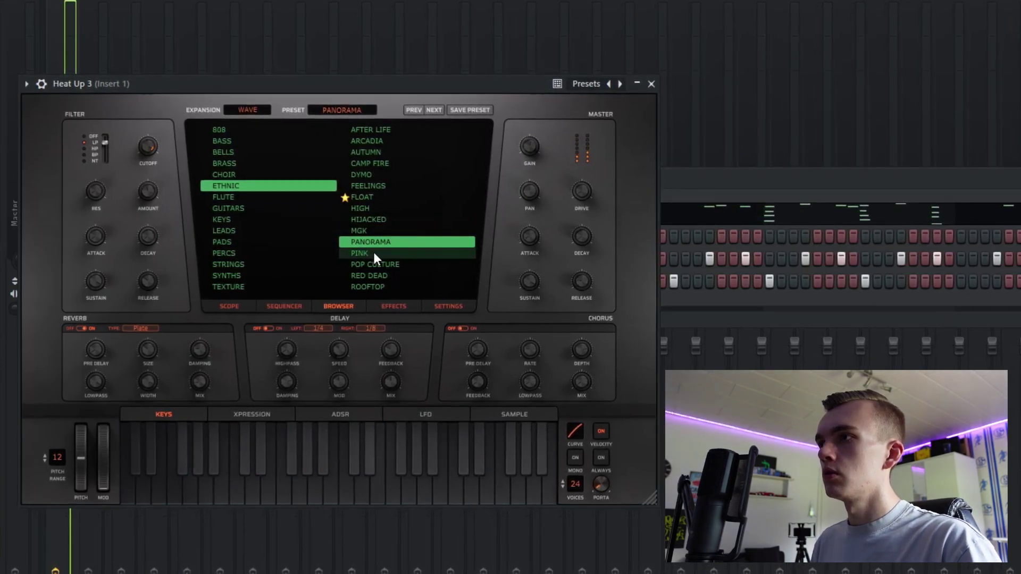
{"action": "left_click", "coordinate": [374, 252]}
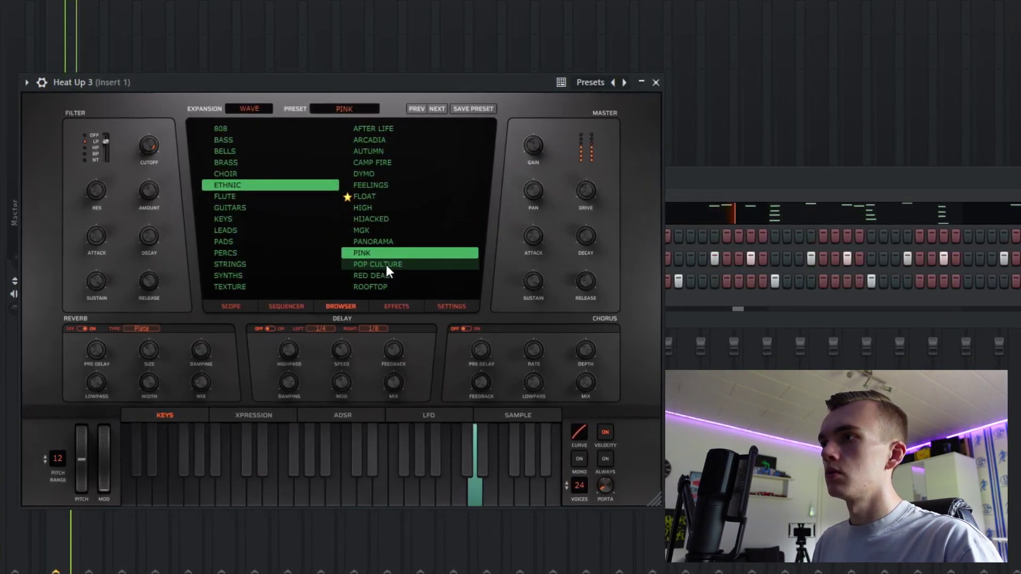
{"action": "left_click", "coordinate": [386, 265]}
{"action": "left_click", "coordinate": [386, 278]}
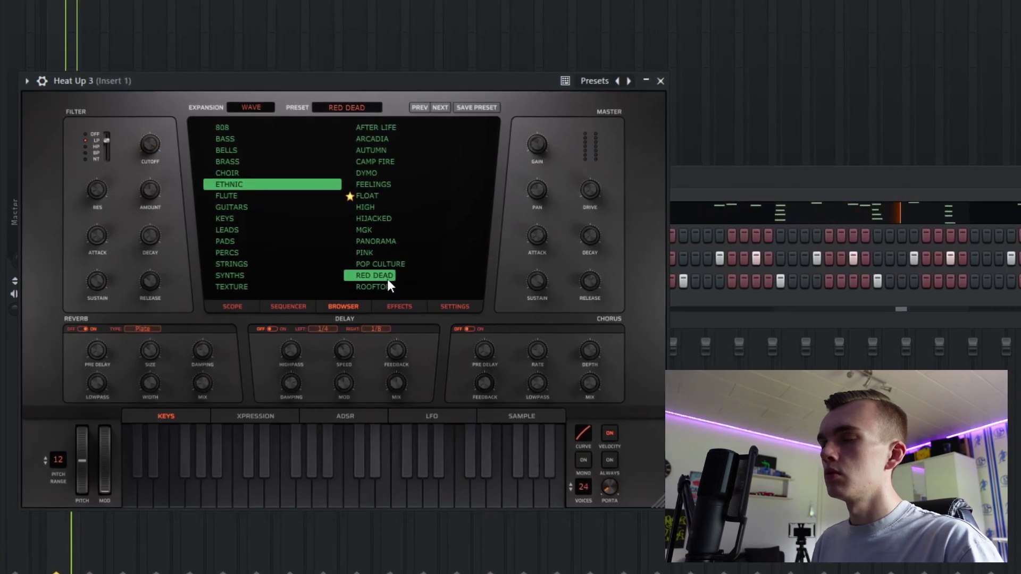
{"action": "left_click", "coordinate": [385, 263]}
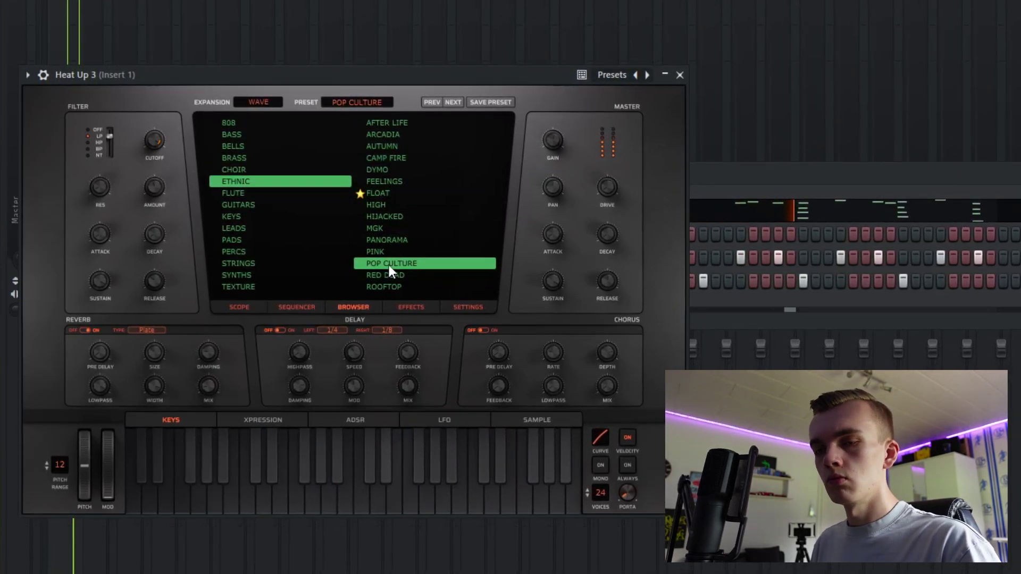
{"action": "left_click", "coordinate": [387, 194]}
Add a second Heat Up 3 channel using the WAVE expansion.
{"action": "key", "text": "F6"}
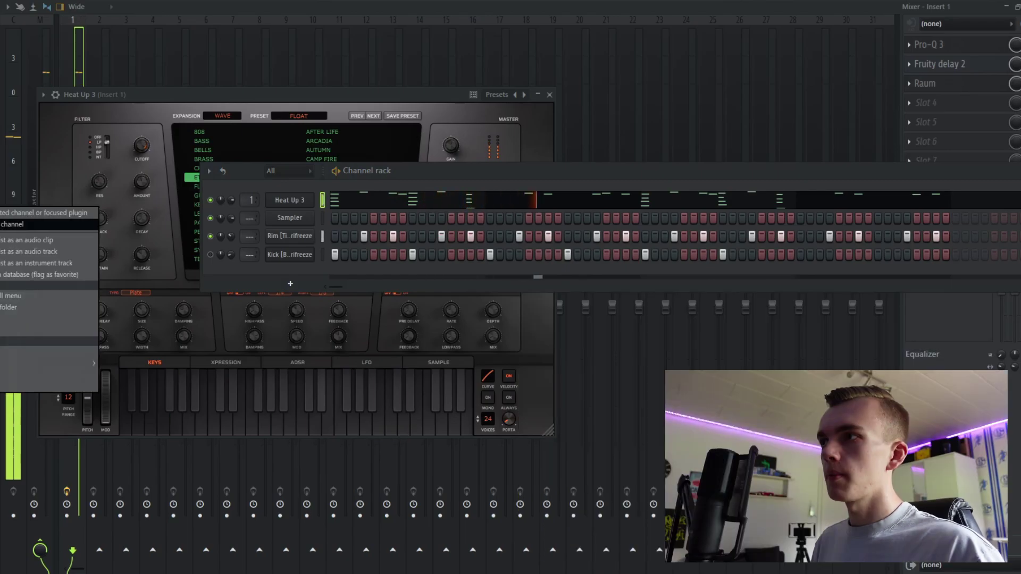
{"action": "left_click", "coordinate": [48, 225]}
{"action": "left_click", "coordinate": [270, 168]}
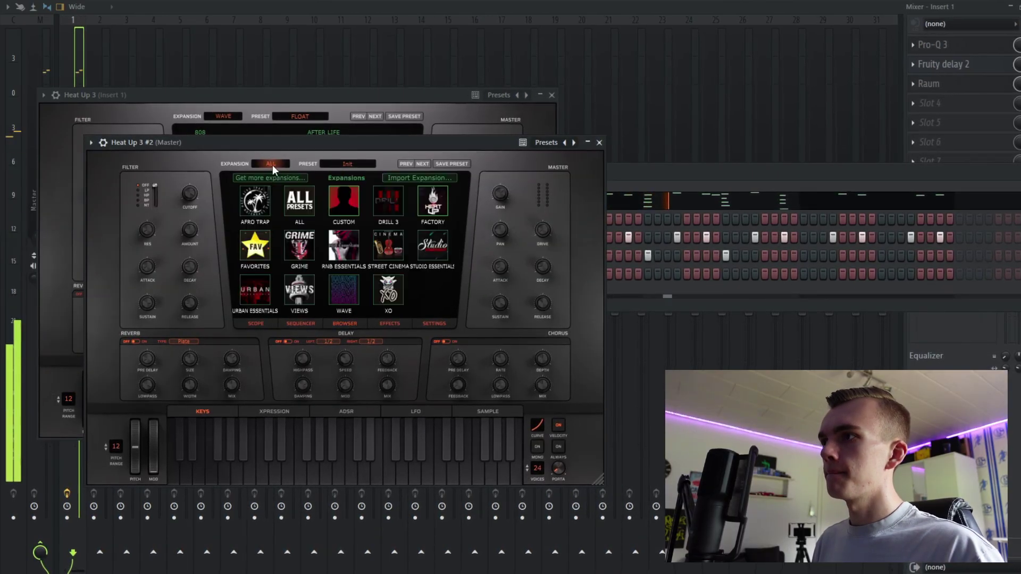
{"action": "left_click", "coordinate": [352, 288]}
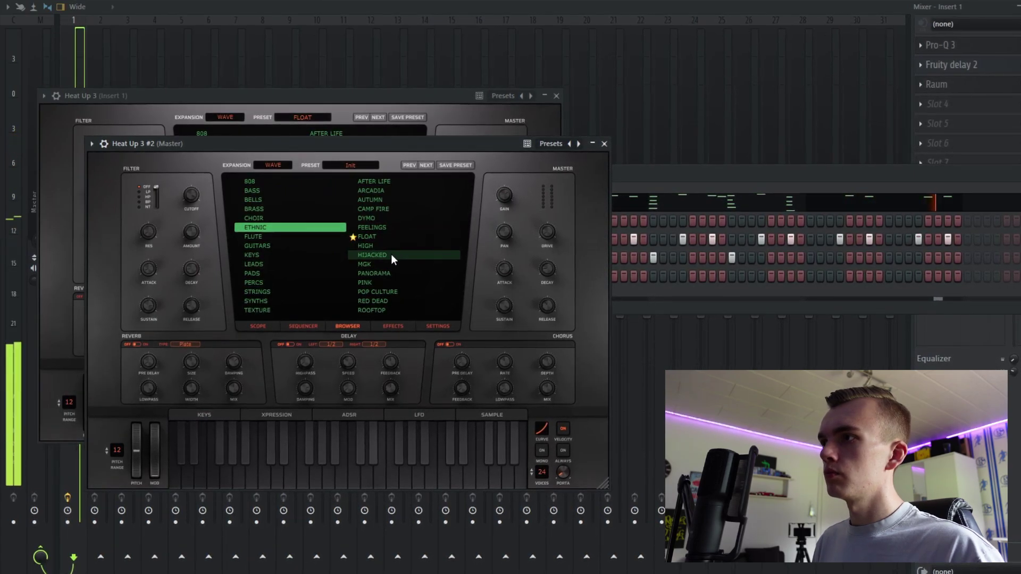
Copy the melody pattern into Heat Up 3 #2 and show its notes.
{"action": "left_click", "coordinate": [612, 196]}
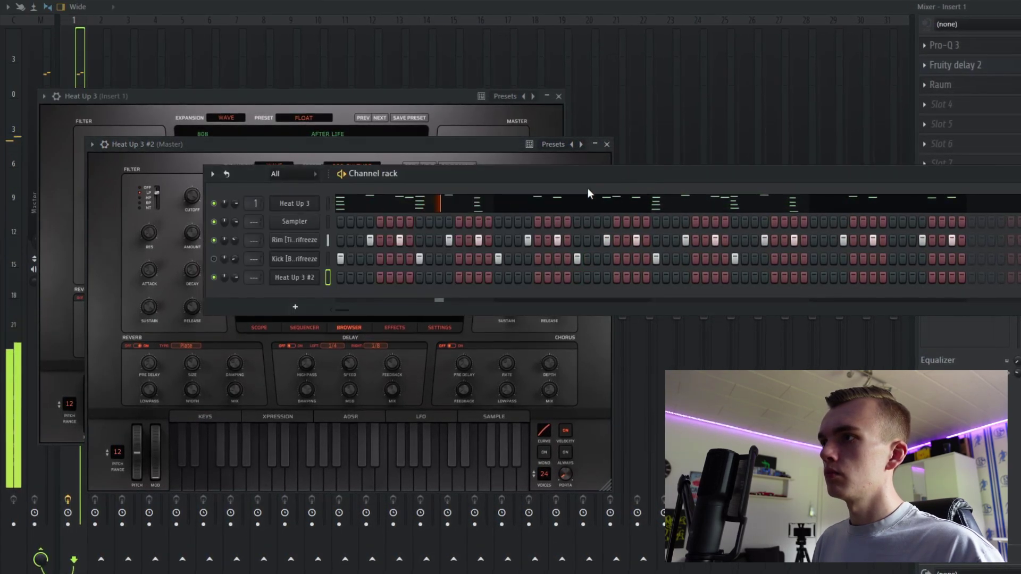
{"action": "right_click", "coordinate": [305, 206]}
{"action": "left_click", "coordinate": [462, 220]}
{"action": "right_click", "coordinate": [308, 281]}
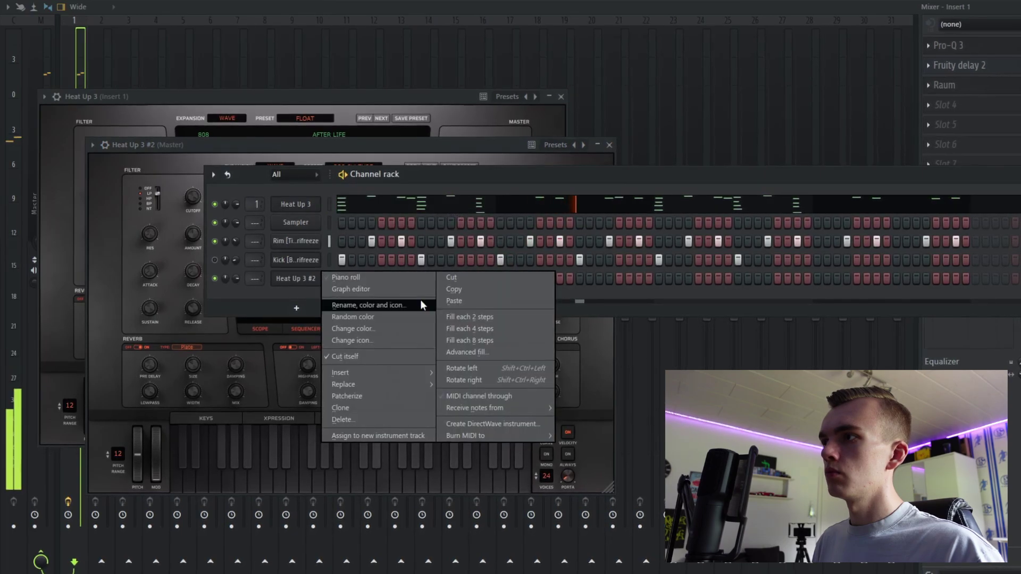
{"action": "left_click", "coordinate": [415, 298]}
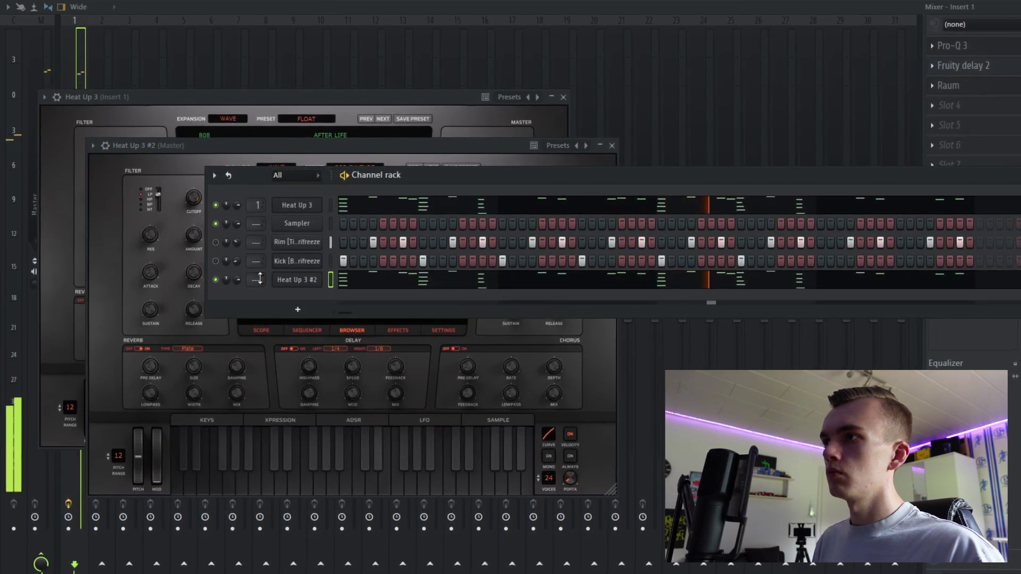
{"action": "left_click", "coordinate": [366, 147]}
{"action": "key", "text": "F7"}
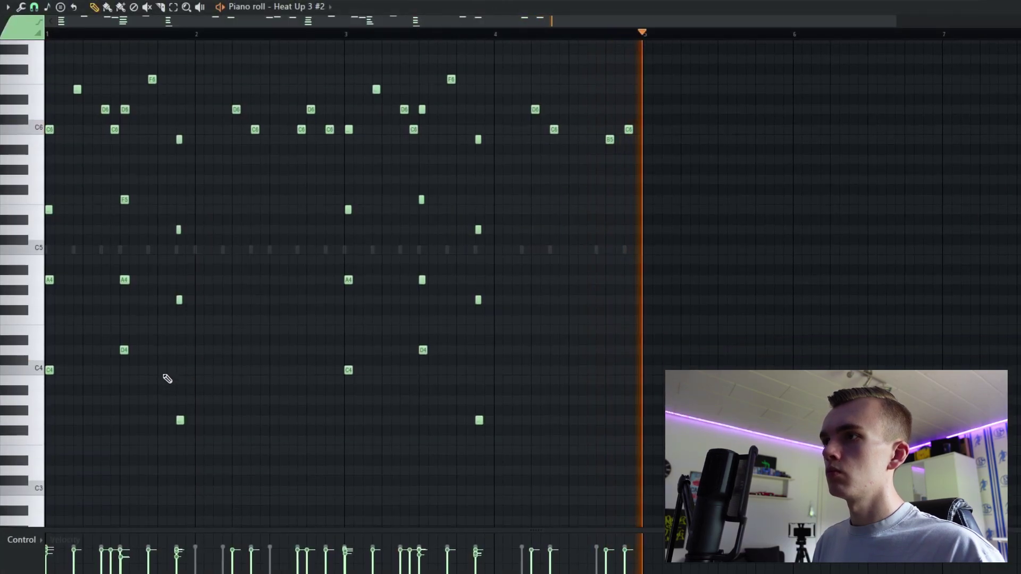
Delete the four low notes, including both C4s, from Heat Up 3 #2.
{"action": "key", "text": "space"}
{"action": "right_click", "coordinate": [49, 370]}
{"action": "right_click", "coordinate": [124, 349]}
{"action": "right_click", "coordinate": [179, 420]}
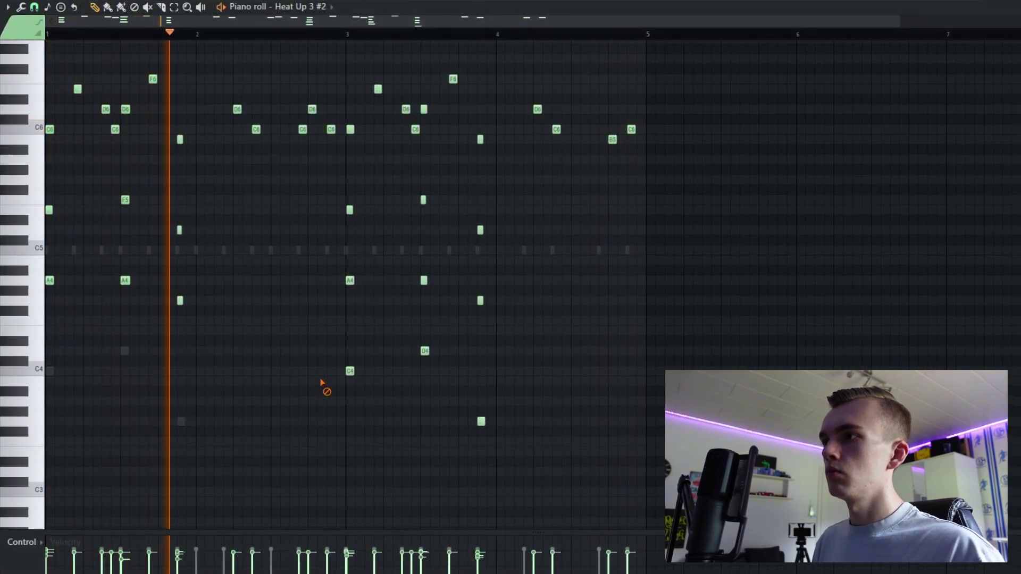
{"action": "right_click", "coordinate": [350, 372]}
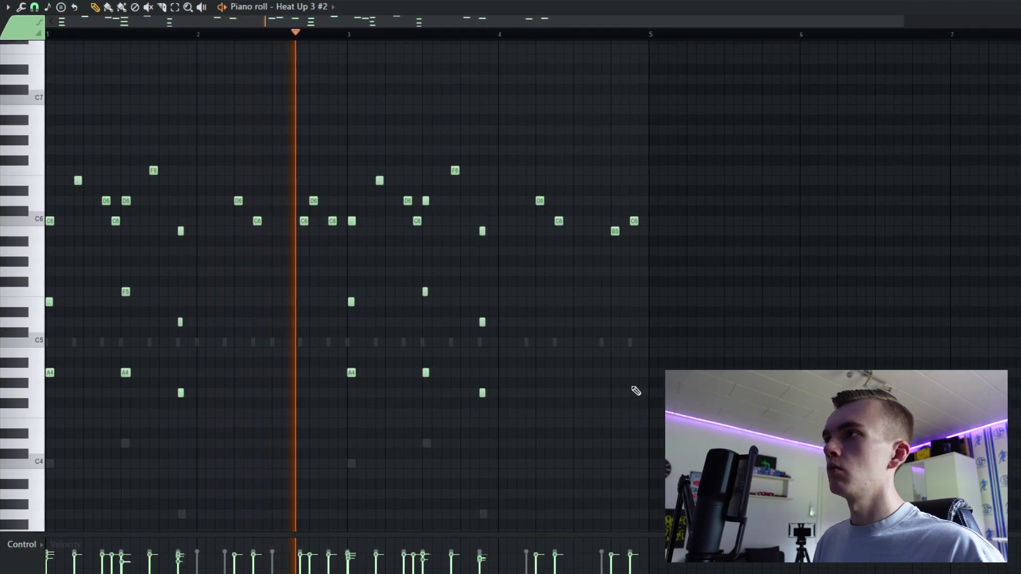
Move Heat Up 3 #2 to second place and load Melody Effects on its track.
{"action": "key", "text": "F9"}
{"action": "key", "text": "F6"}
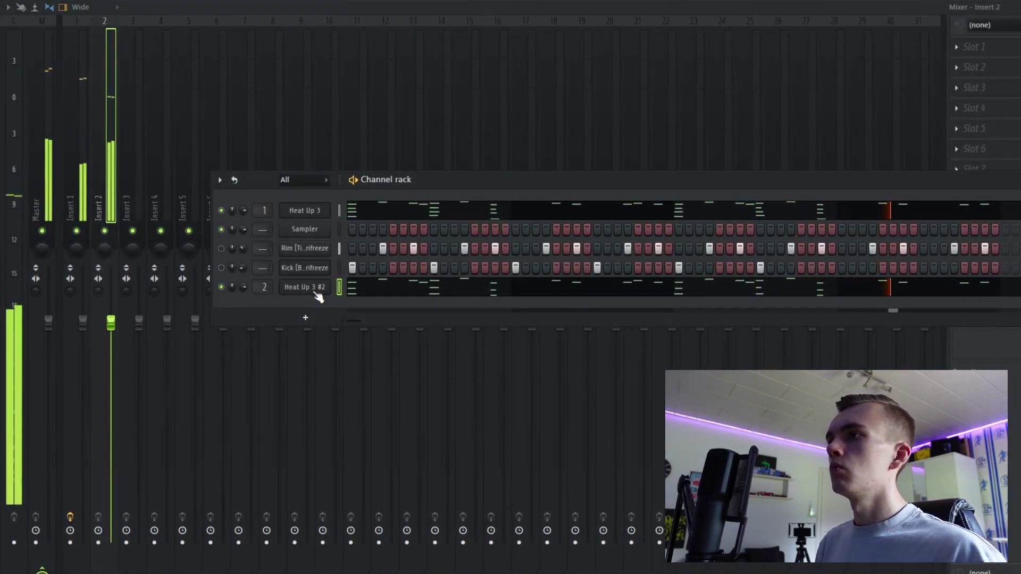
{"action": "key", "text": "alt+Up"}
{"action": "key", "text": "alt+Up"}
{"action": "key", "text": "alt+Up"}
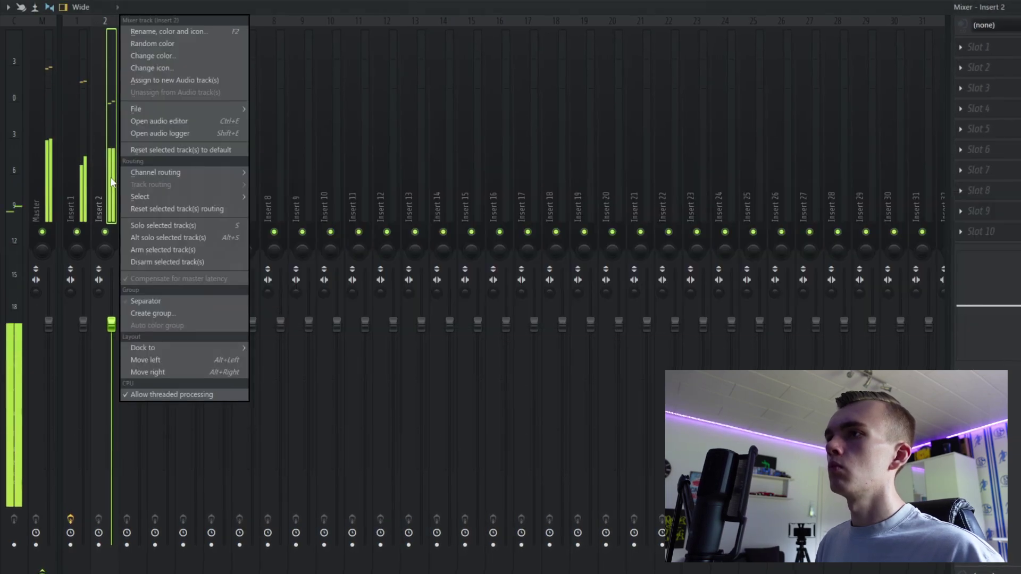
{"action": "left_click", "coordinate": [347, 328]}
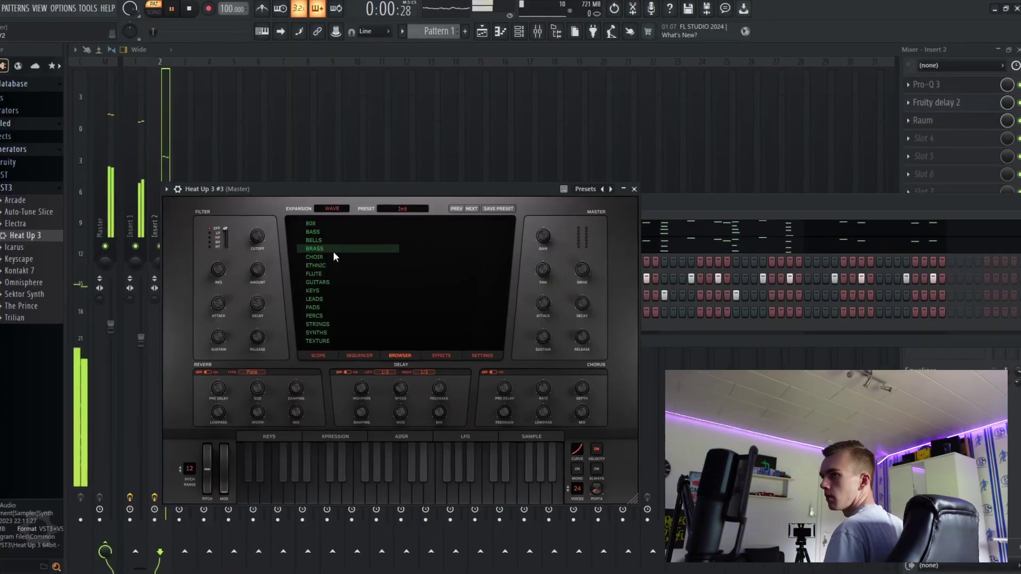
Give Heat Up 3 #3 the BRASS > BANK preset and play it back.
{"action": "left_click", "coordinate": [333, 241]}
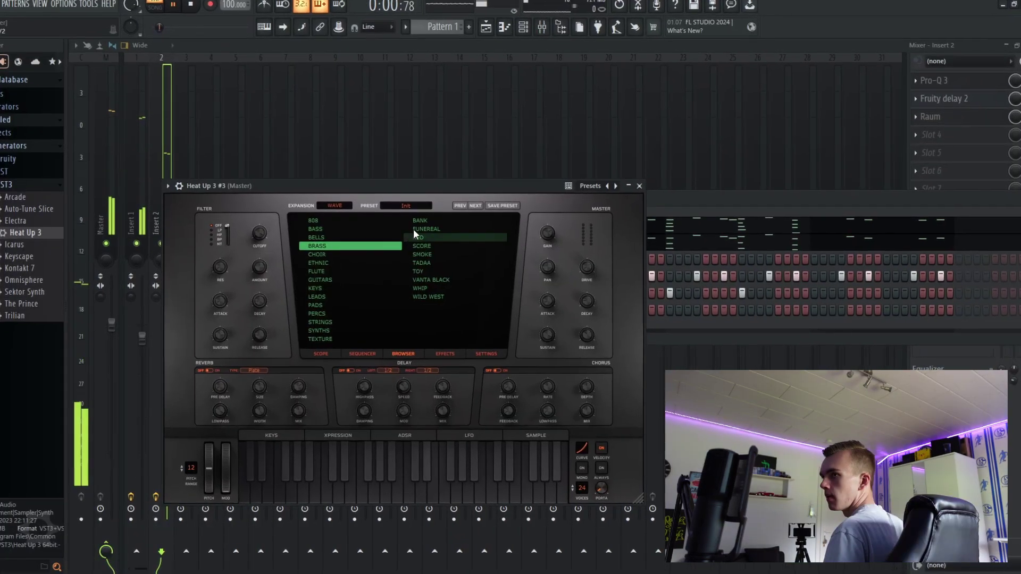
{"action": "left_click", "coordinate": [422, 215]}
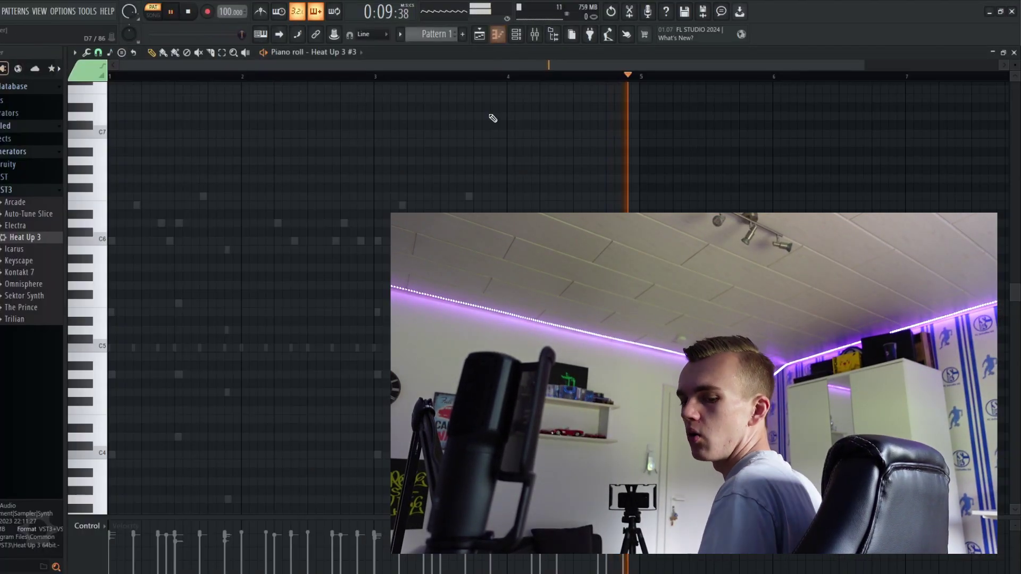
{"action": "key", "text": "space"}
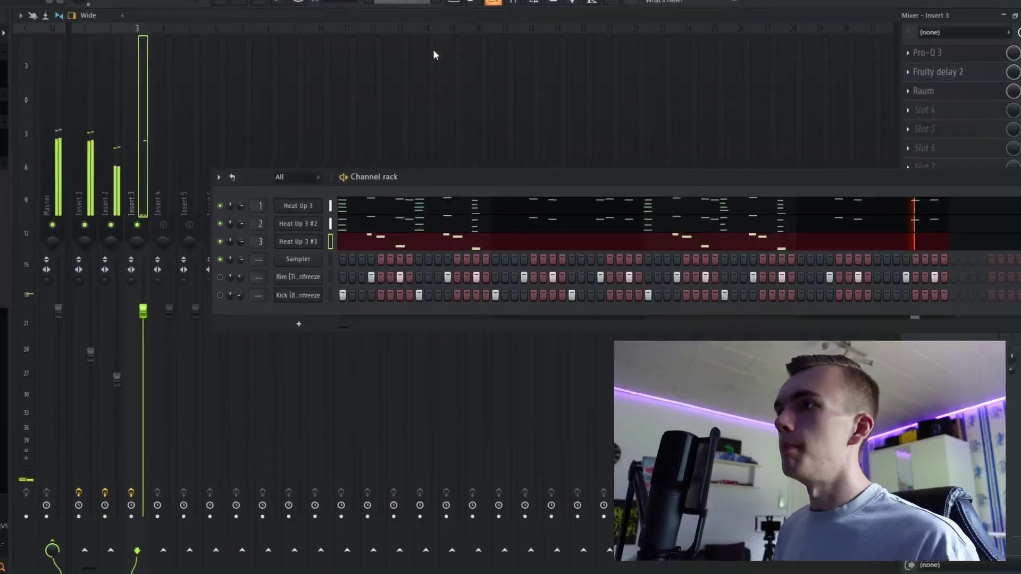
Preview the FUNEREAL preset on Heat Up 3 #3.
{"action": "left_click", "coordinate": [297, 241]}
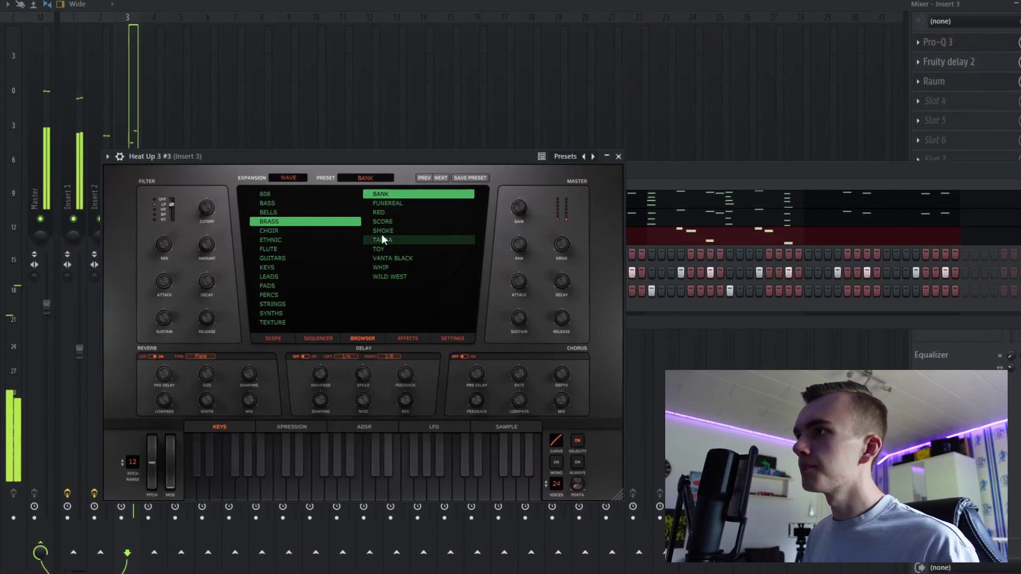
{"action": "left_click", "coordinate": [397, 203]}
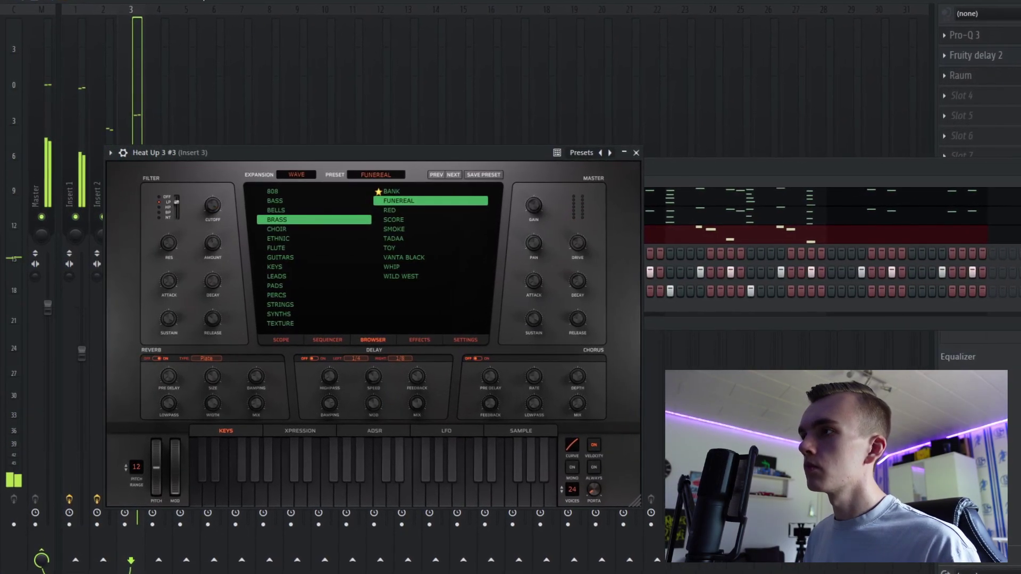
{"action": "left_click", "coordinate": [132, 101]}
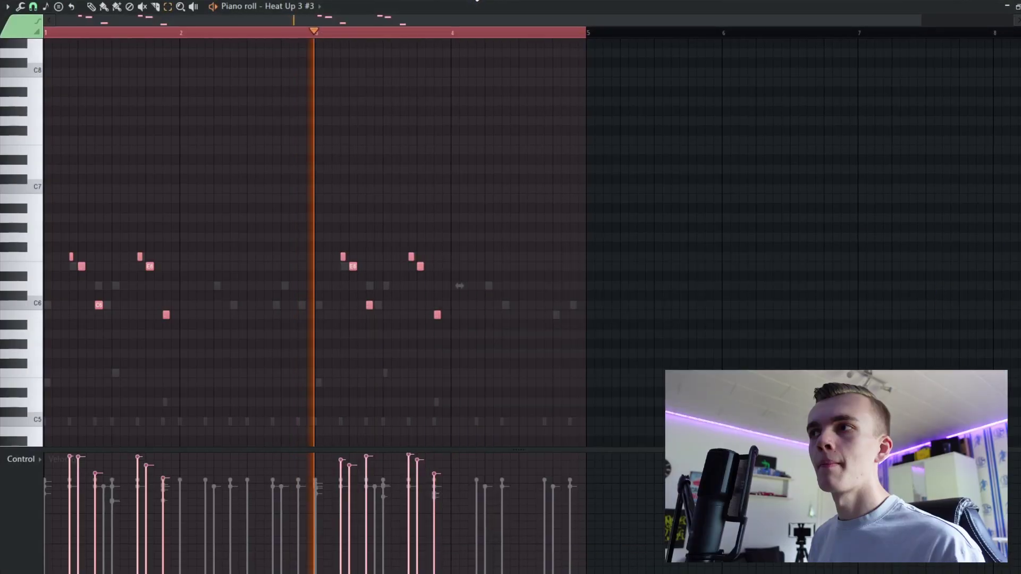
Shift the Heat Up 3 #3 melody notes so they sit at C5.
{"action": "key", "text": "ctrl+Up"}
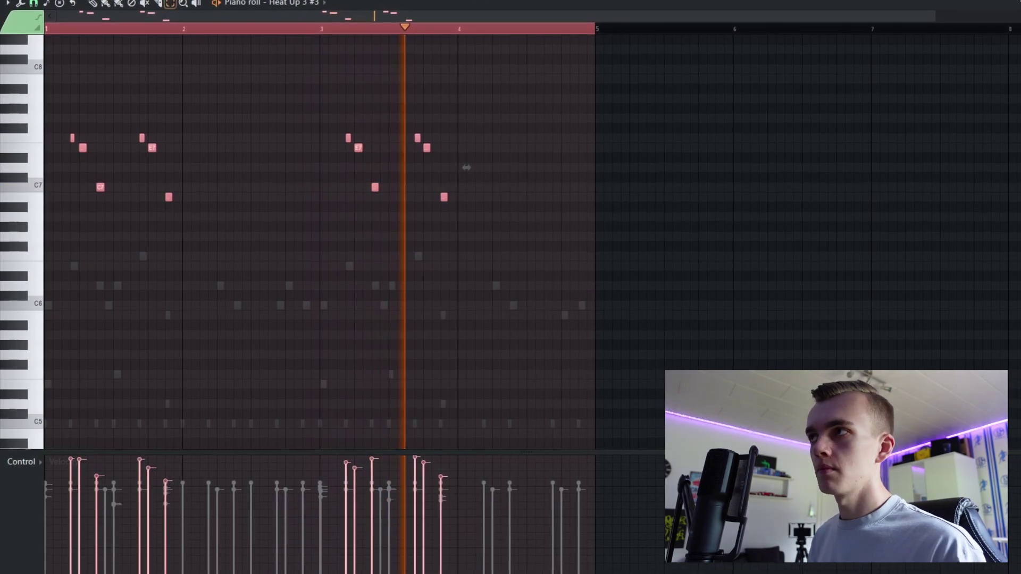
{"action": "key", "text": "ctrl+d"}
{"action": "key", "text": "ctrl+Down"}
{"action": "key", "text": "ctrl+Down"}
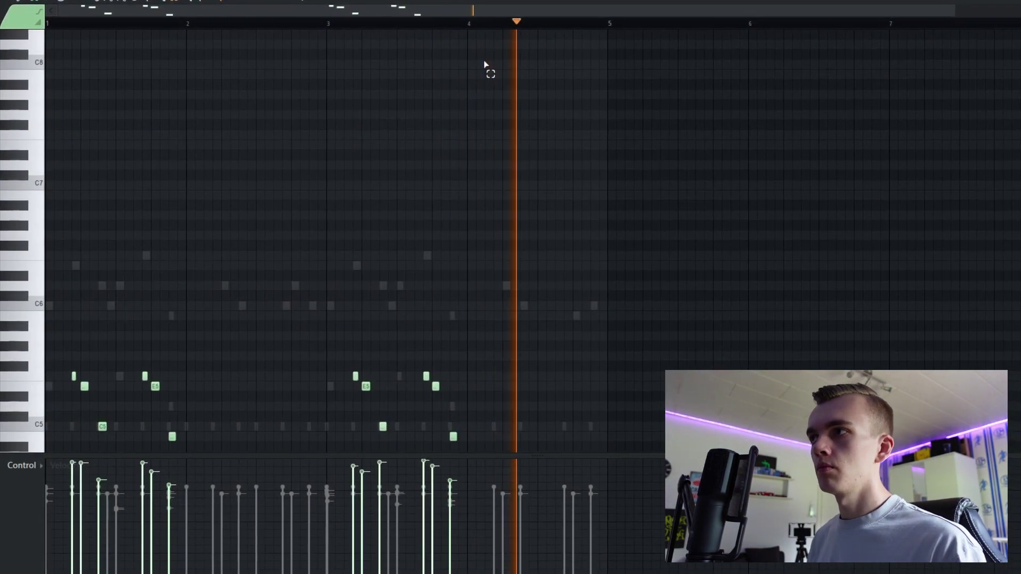
{"action": "scroll", "coordinate": [511, 135], "scroll_direction": "down", "scroll_amount": 3}
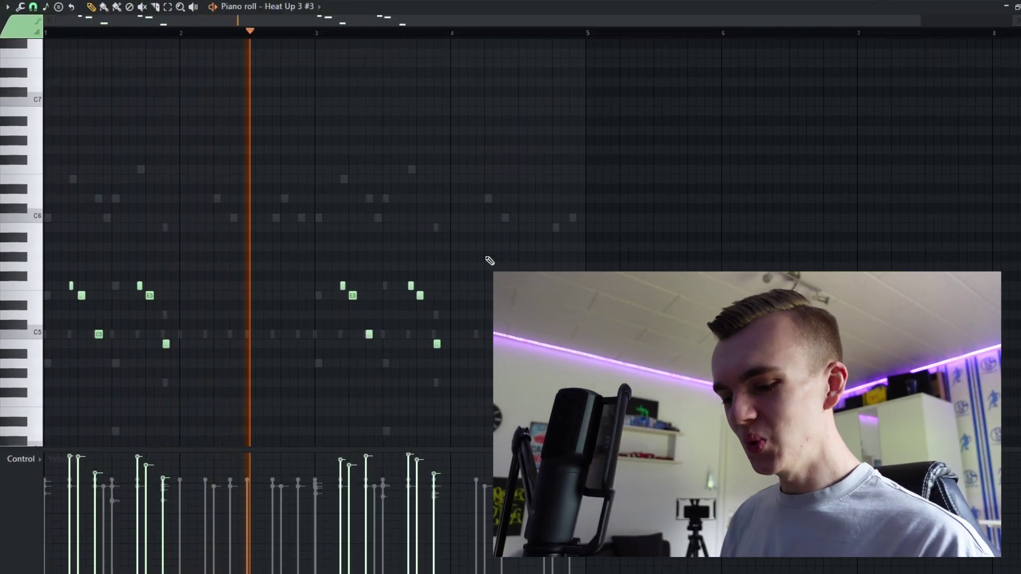
Double the whole melody with a copy one octave higher, around C6.
{"action": "key", "text": "ctrl+a"}
{"action": "key", "text": "ctrl+c"}
{"action": "key", "text": "ctrl+v"}
{"action": "key", "text": "ctrl+Up"}
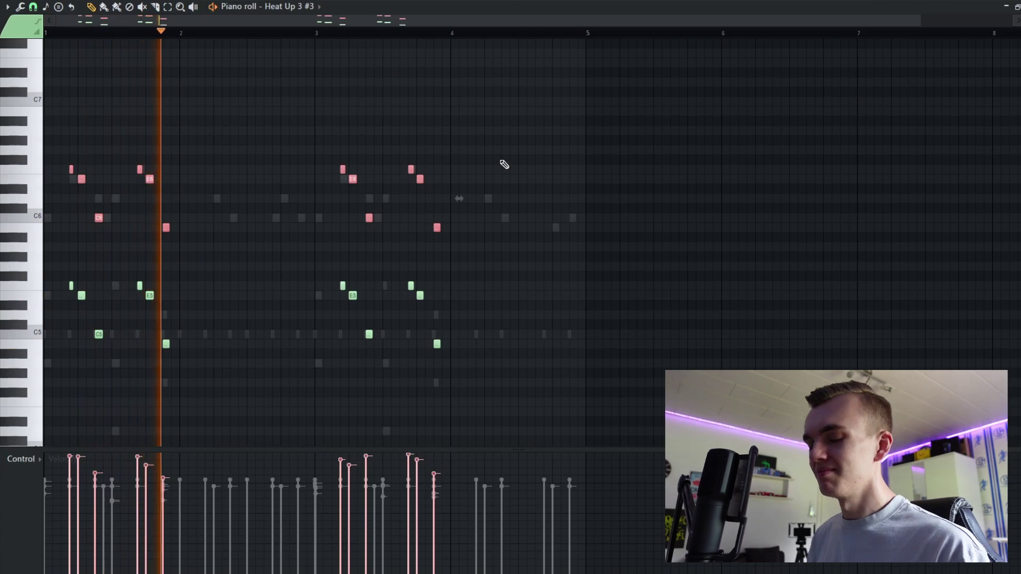
{"action": "key", "text": "F6"}
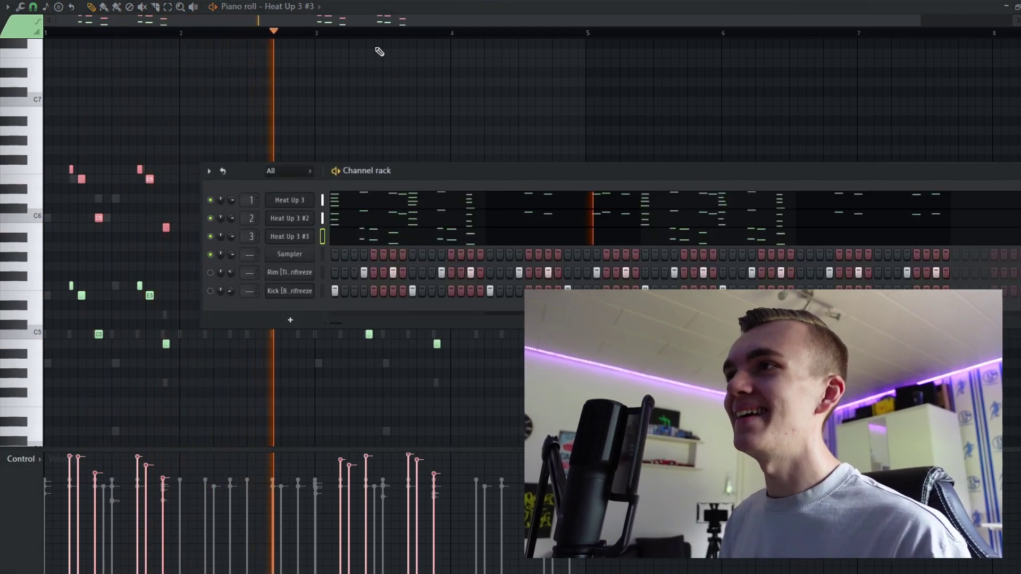
{"action": "key", "text": "F6"}
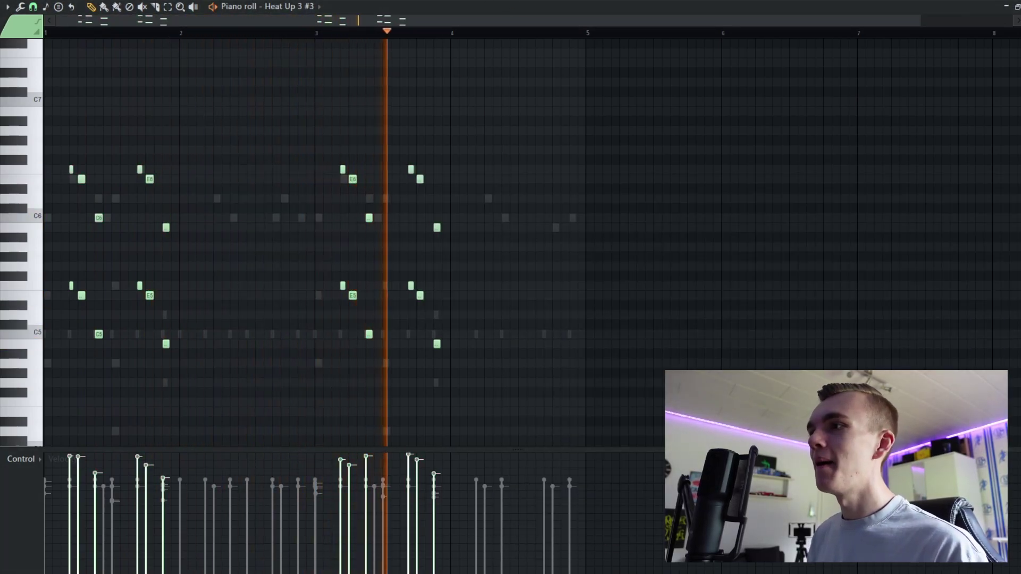
{"action": "key", "text": "F9"}
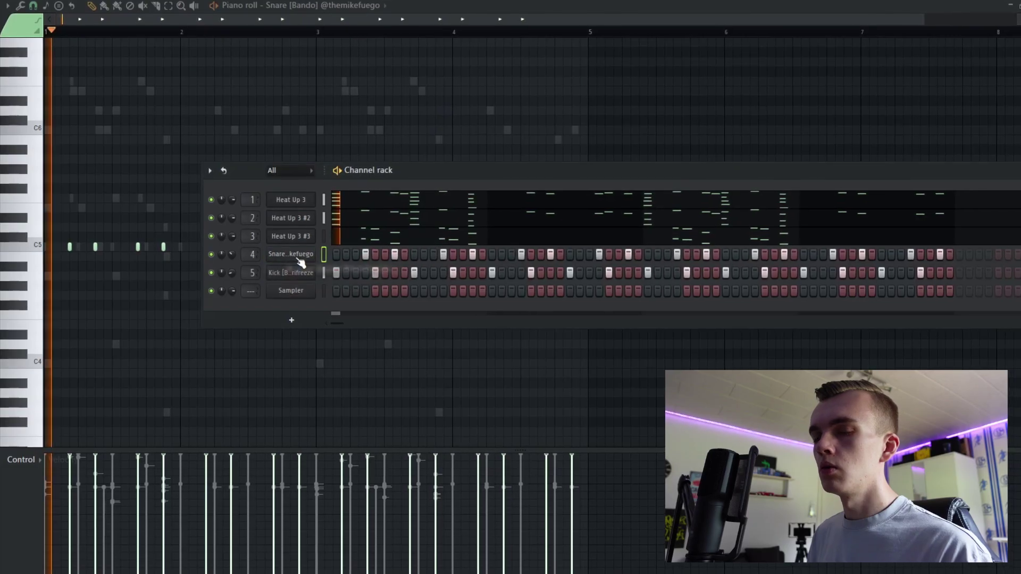
Normalize the snare sample, keep it playing forward, and raise its Boost level.
{"action": "left_click", "coordinate": [301, 257]}
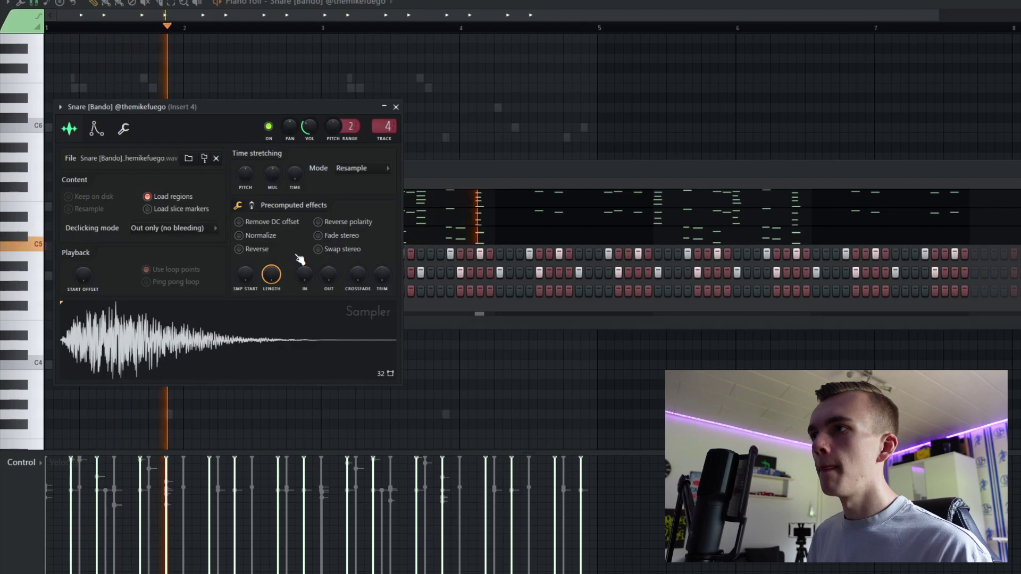
{"action": "left_click", "coordinate": [239, 235]}
{"action": "left_click", "coordinate": [244, 249]}
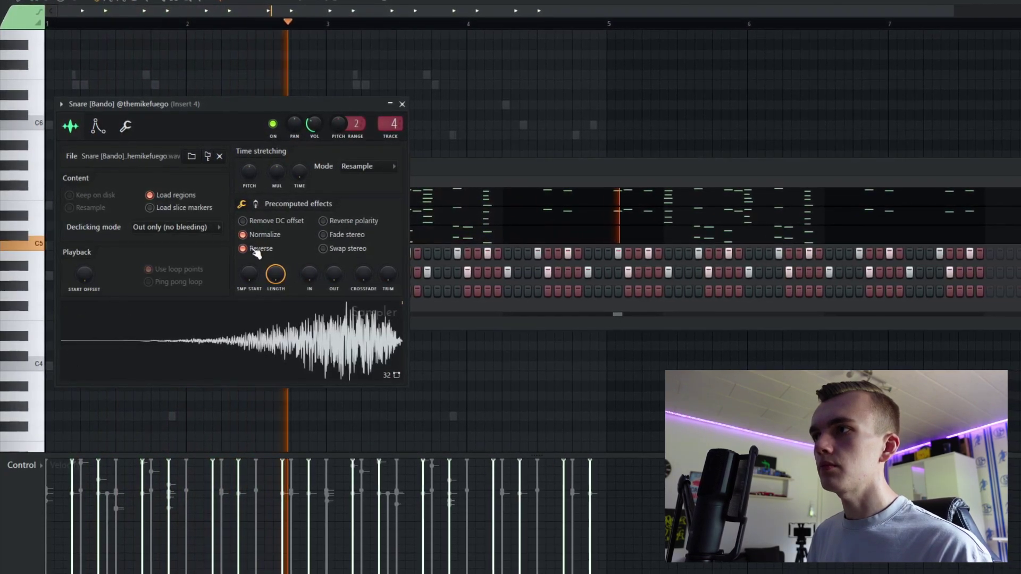
{"action": "left_click", "coordinate": [257, 252]}
{"action": "scroll", "coordinate": [251, 254], "scroll_direction": "down", "scroll_amount": 3}
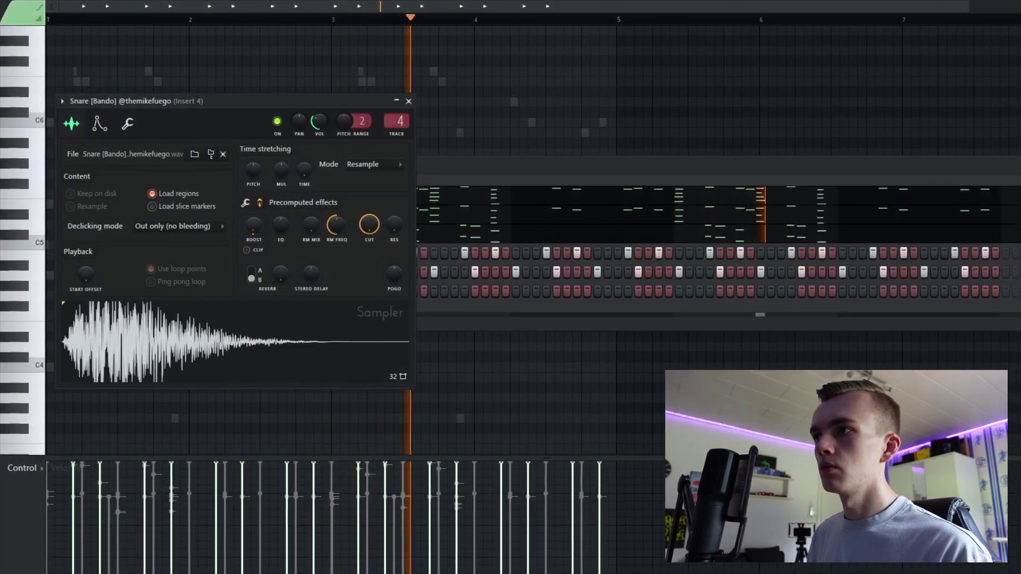
{"action": "left_click_drag", "start_coordinate": [253, 226], "coordinate": [256, 233]}
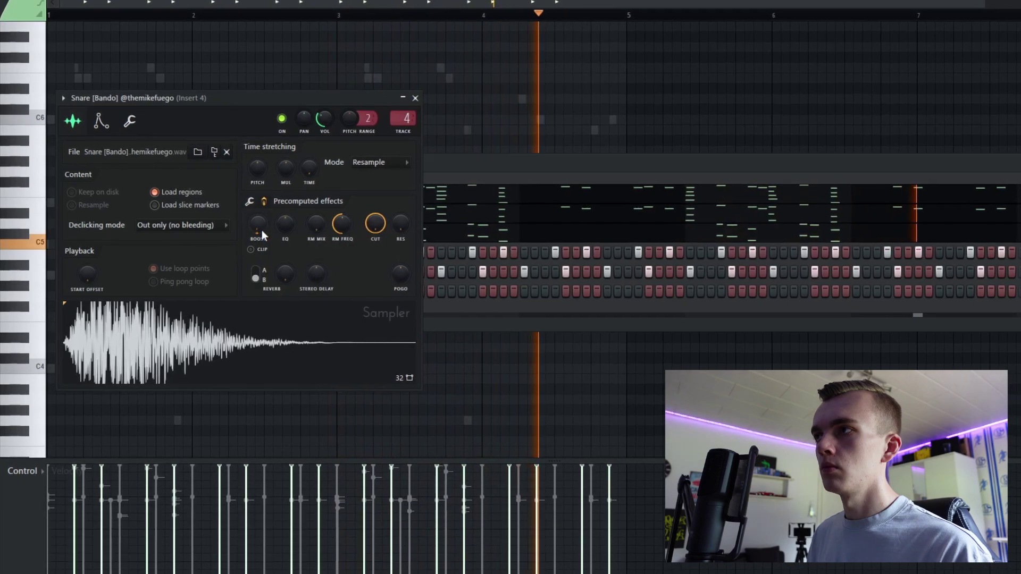
{"action": "left_click", "coordinate": [415, 98]}
{"action": "key", "text": "F9"}
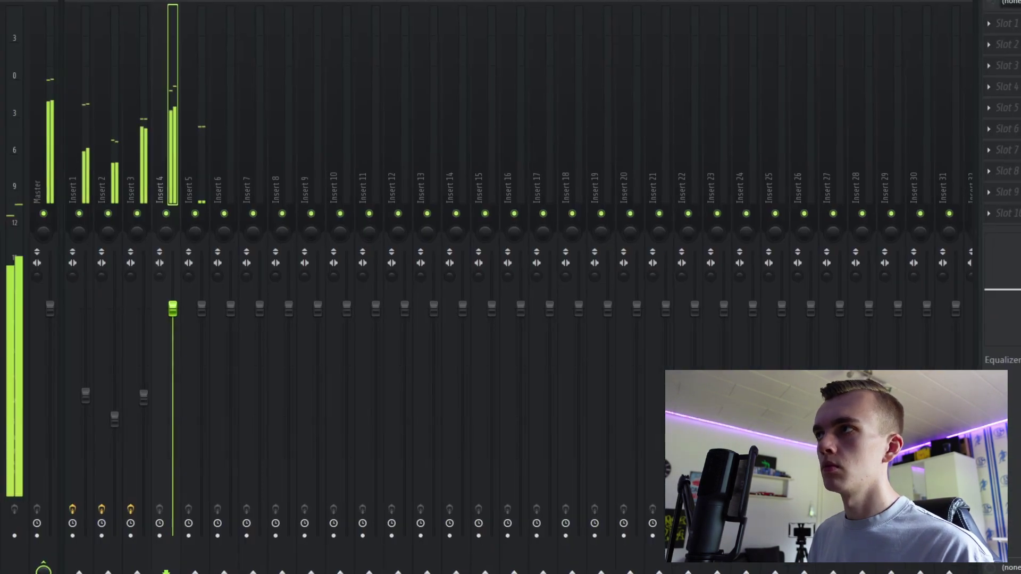
{"action": "key", "text": "F7"}
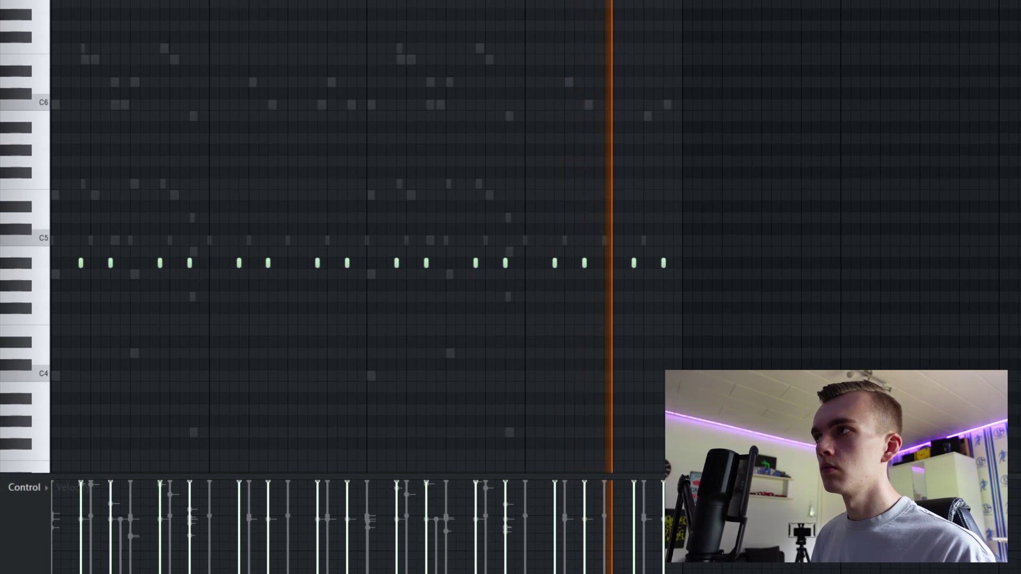
Audition Cymatics gator 3 hits by toggling steps 2, 3 and 4 in the Channel rack.
{"action": "key", "text": "F9"}
{"action": "key", "text": "F6"}
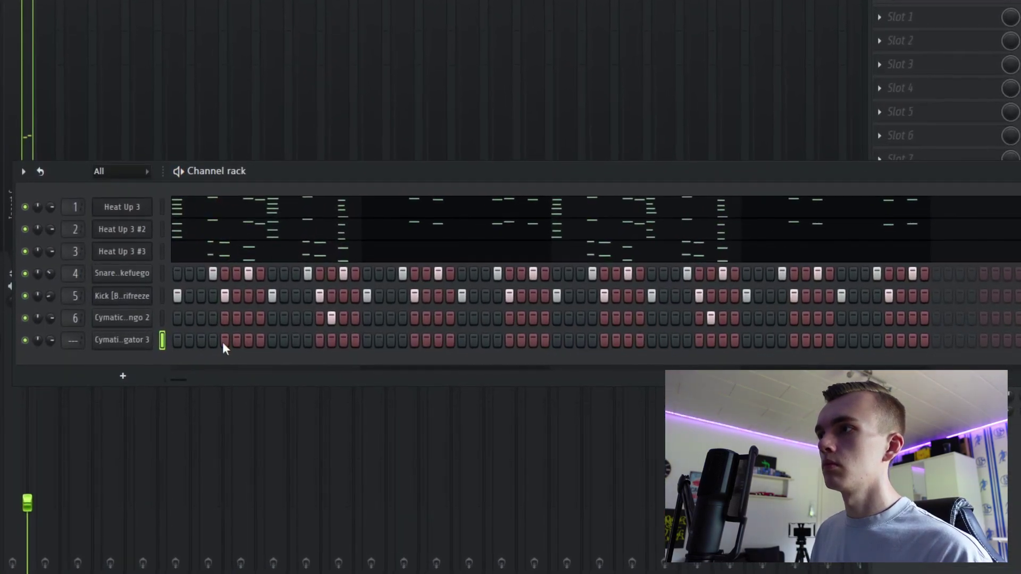
{"action": "right_click", "coordinate": [203, 338]}
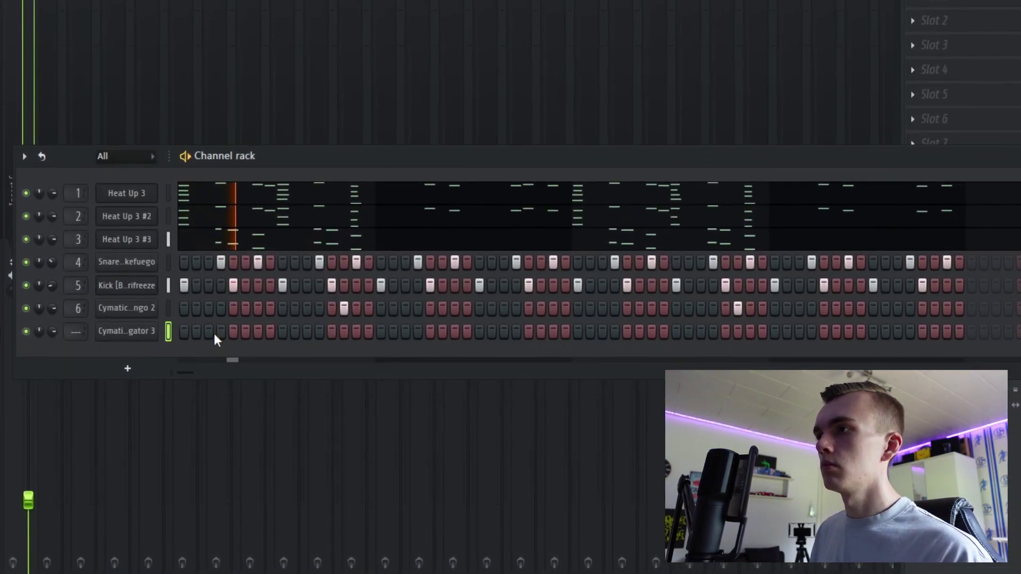
{"action": "left_click", "coordinate": [215, 338]}
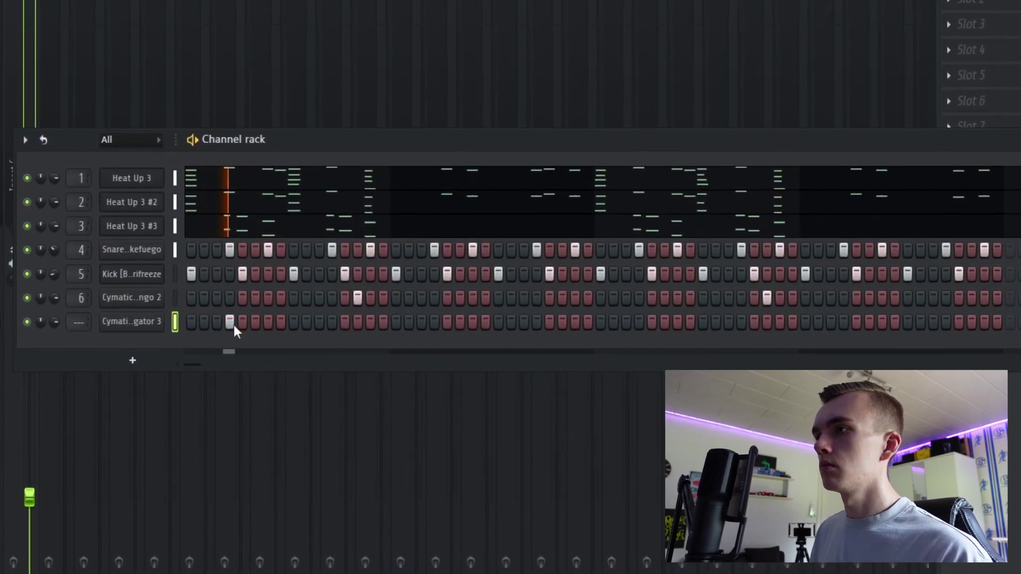
{"action": "right_click", "coordinate": [231, 319]}
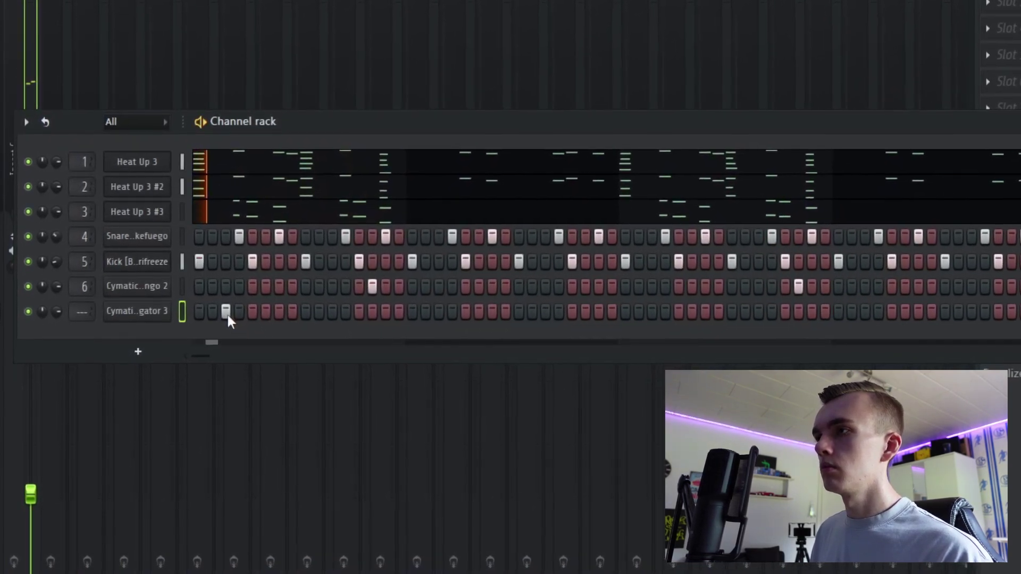
{"action": "left_click", "coordinate": [215, 308]}
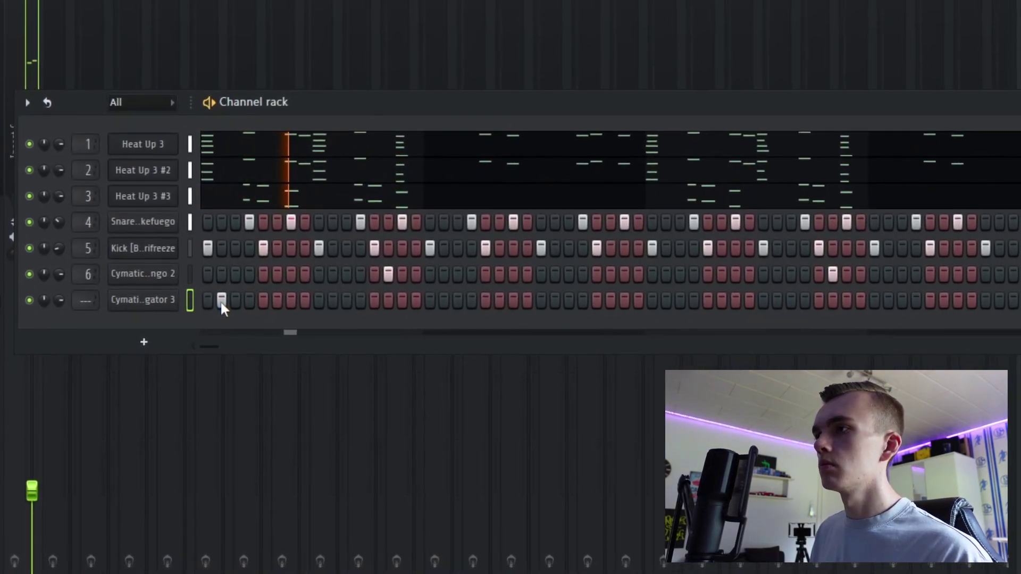
{"action": "left_click", "coordinate": [228, 297]}
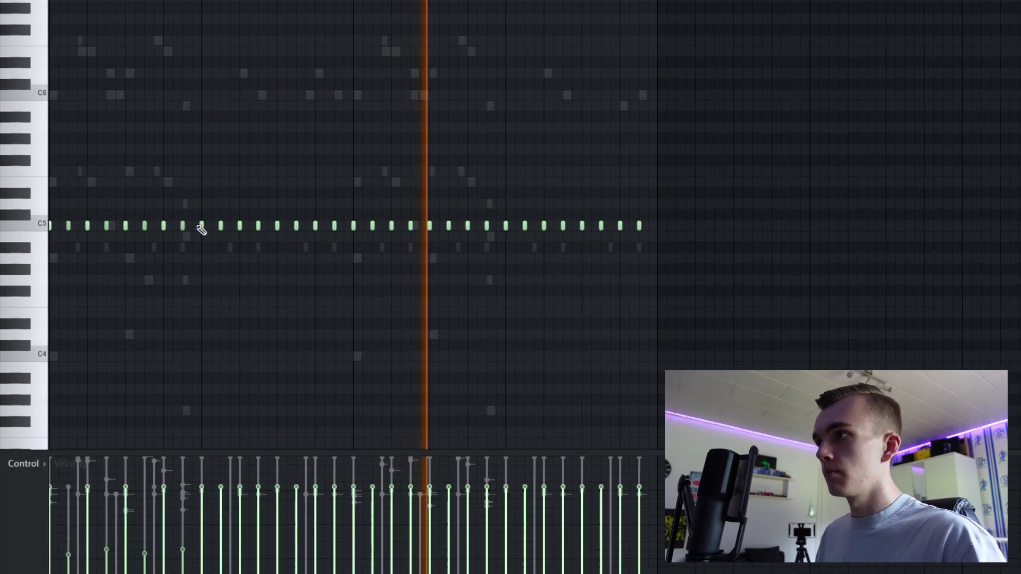
Select a group of the C5 notes and make them legato with Ctrl+L.
{"action": "left_click_drag", "start_coordinate": [429, 160], "coordinate": [109, 279]}
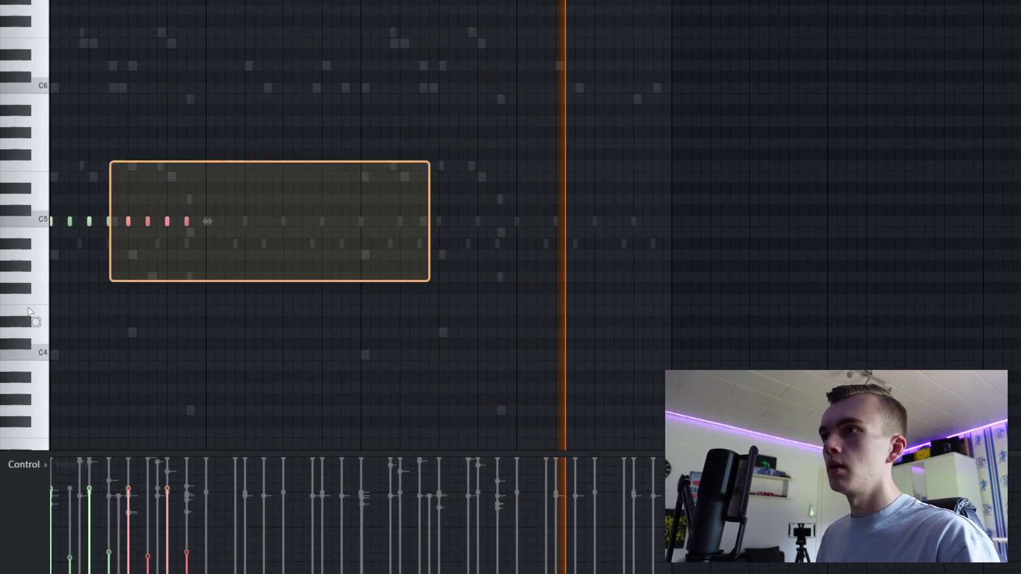
{"action": "key", "text": "ctrl+l"}
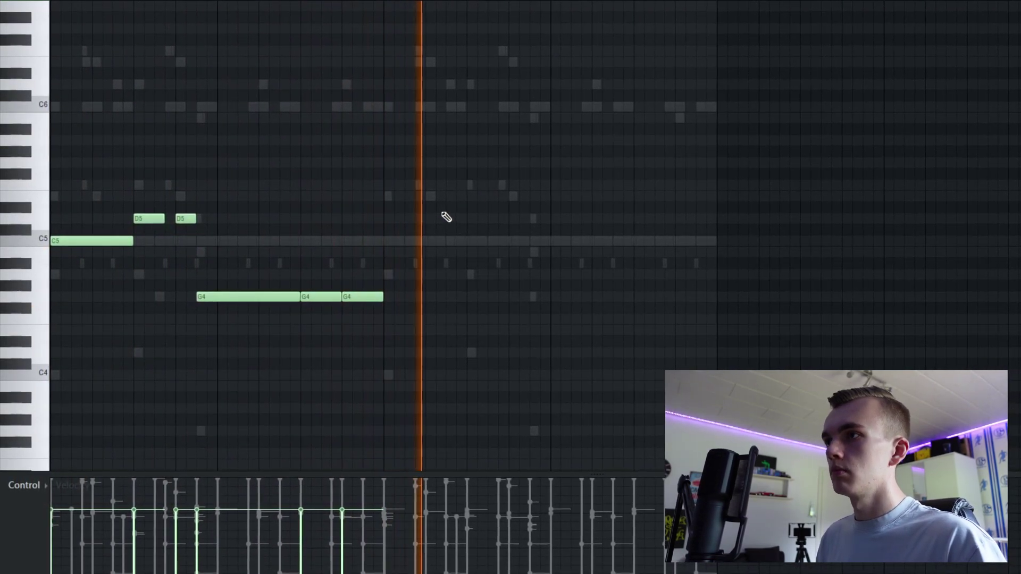
Duplicate the 808 bass phrase to the right and stop playback.
{"action": "left_click_drag", "start_coordinate": [471, 152], "coordinate": [53, 411]}
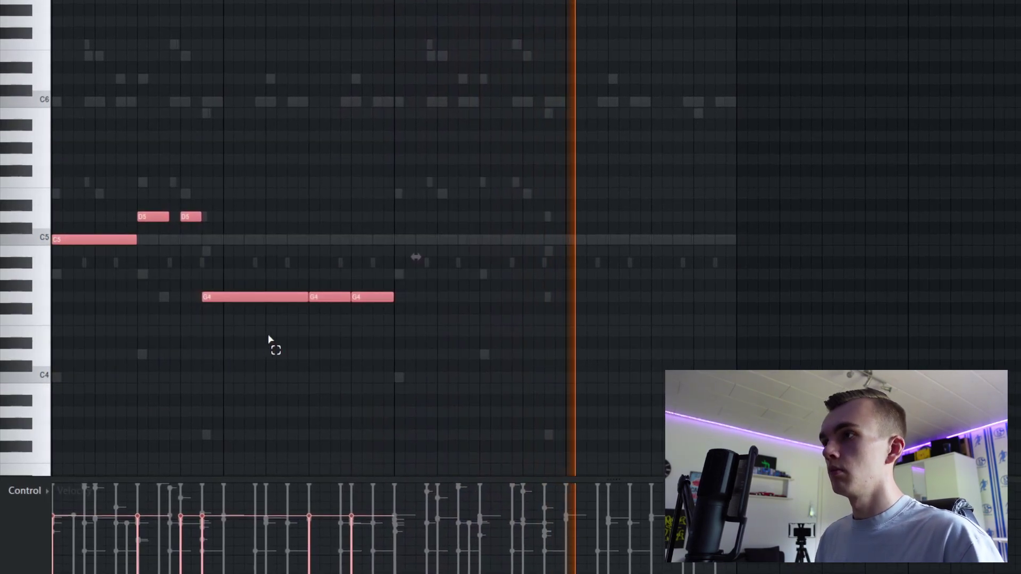
{"action": "key", "text": "ctrl+b"}
{"action": "left_click", "coordinate": [396, 208]}
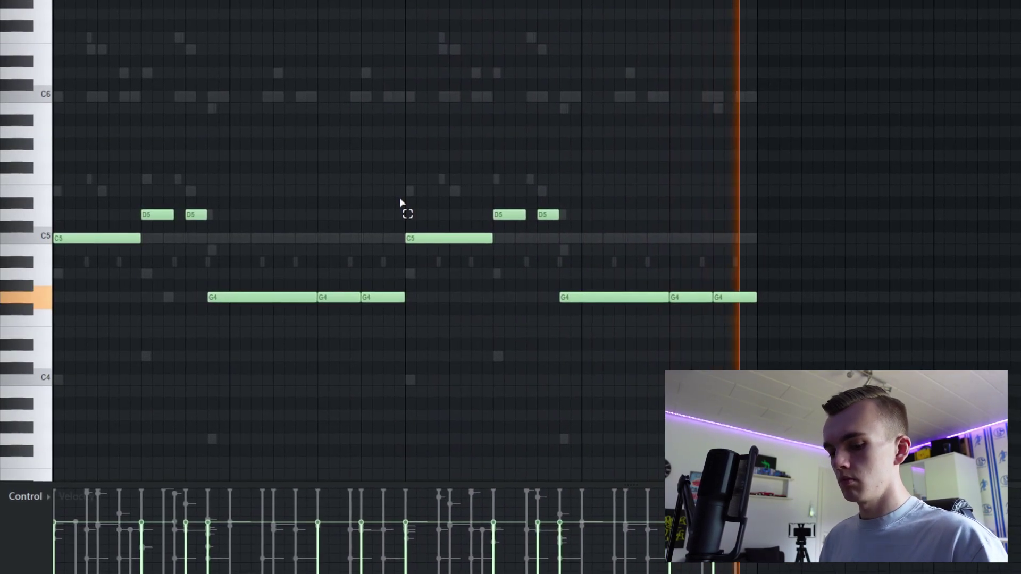
{"action": "key", "text": "ctrl+a"}
{"action": "left_click", "coordinate": [412, 199]}
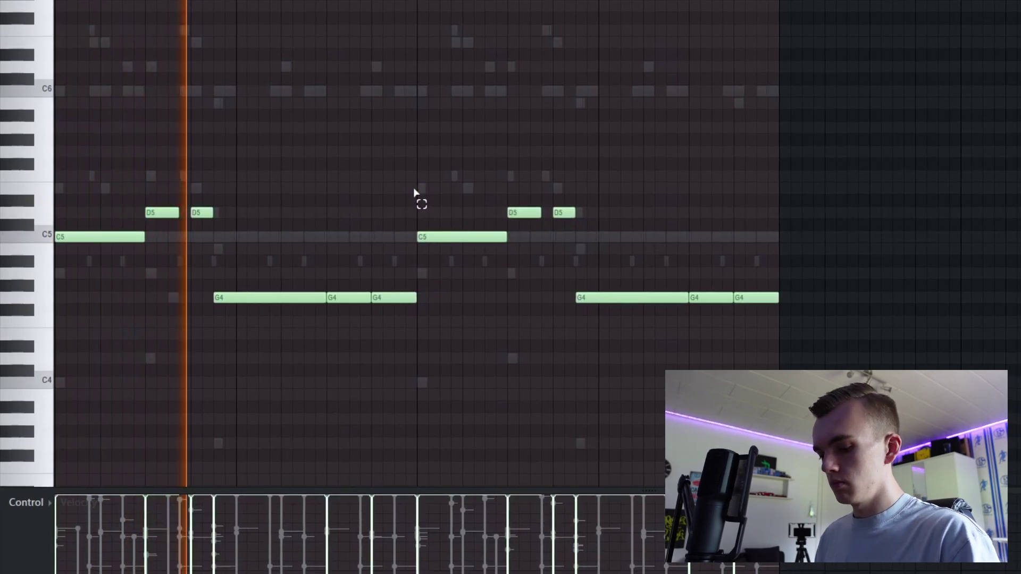
{"action": "key", "text": "space"}
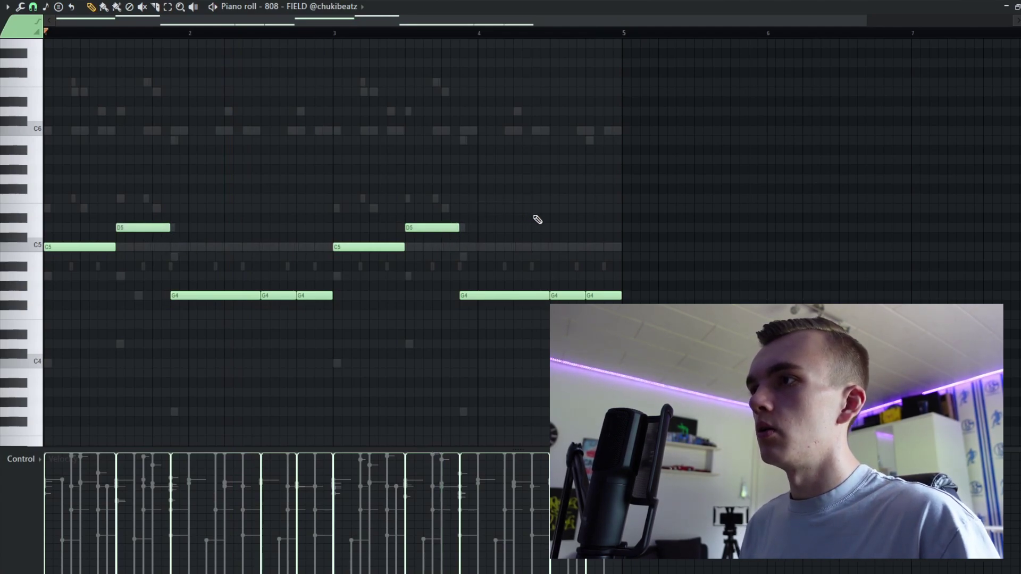
Raise all 808 notes in pitch and switch the piano roll to Heat Up 3.
{"action": "key", "text": "Up"}
{"action": "key", "text": "Up"}
{"action": "key", "text": "Up"}
{"action": "key", "text": "Up"}
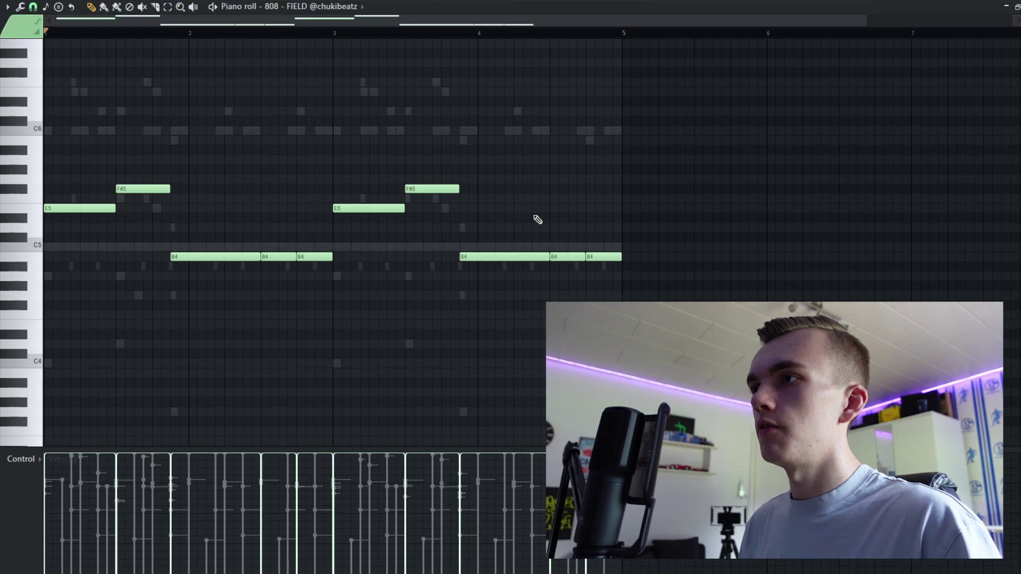
{"action": "key", "text": "Up"}
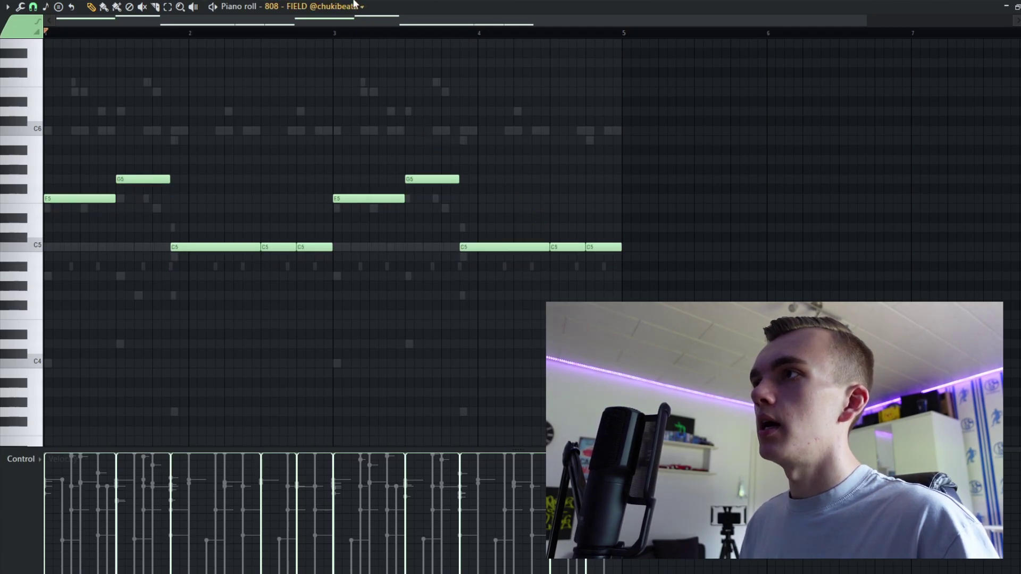
{"action": "left_click", "coordinate": [355, 5]}
{"action": "left_click", "coordinate": [293, 143]}
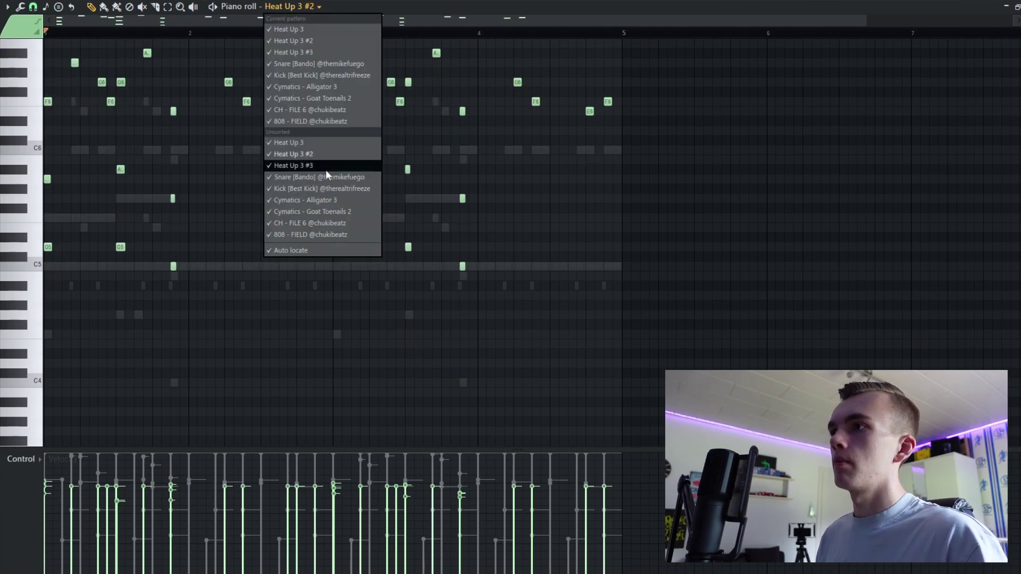
Play Heat Up 3 #3, glance at the mixer, and return to the piano roll.
{"action": "left_click", "coordinate": [327, 168]}
{"action": "key", "text": "space"}
{"action": "scroll", "coordinate": [423, 232], "scroll_direction": "up", "scroll_amount": 2}
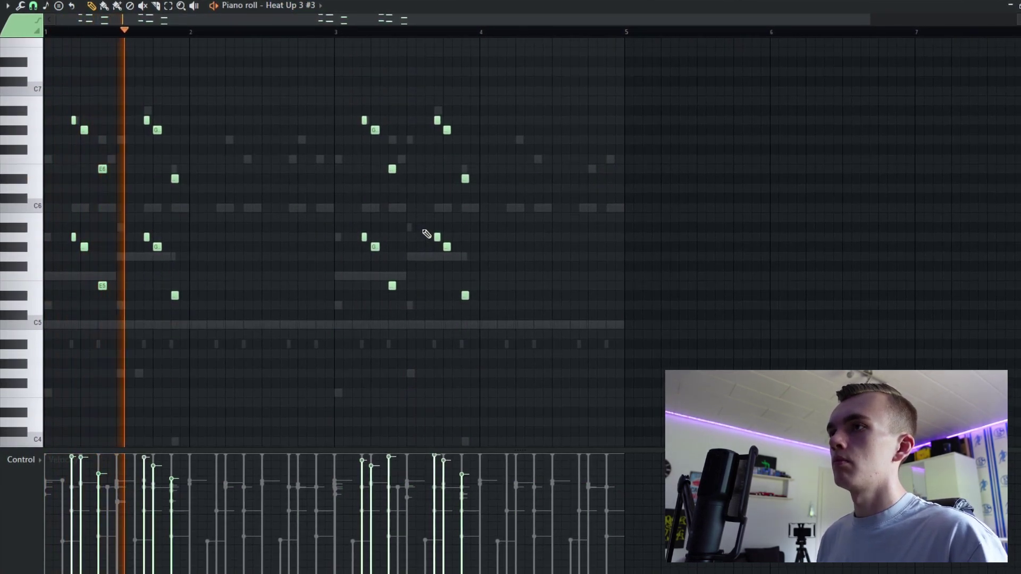
{"action": "scroll", "coordinate": [413, 244], "scroll_direction": "up", "scroll_amount": 2}
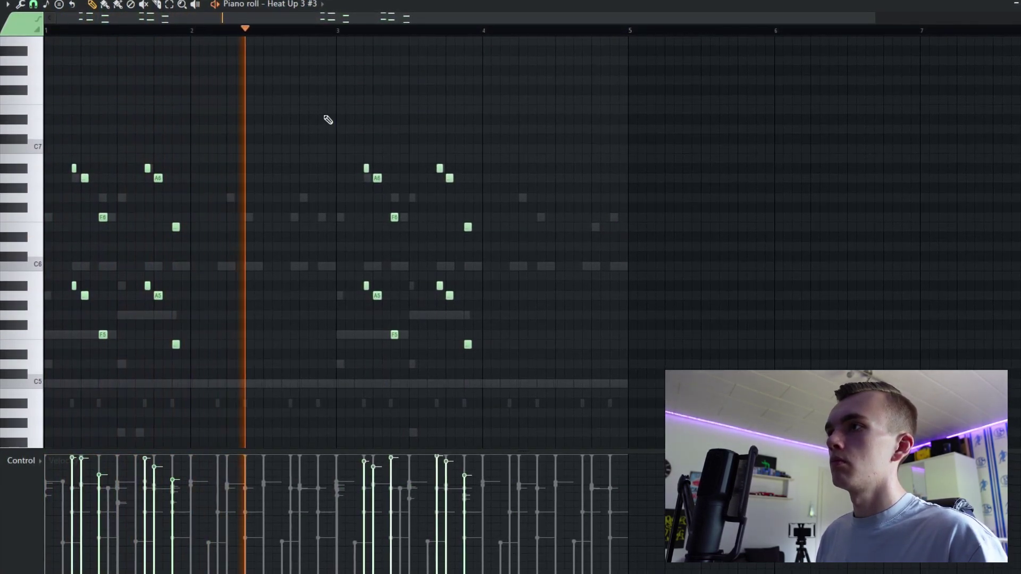
{"action": "key", "text": "F9"}
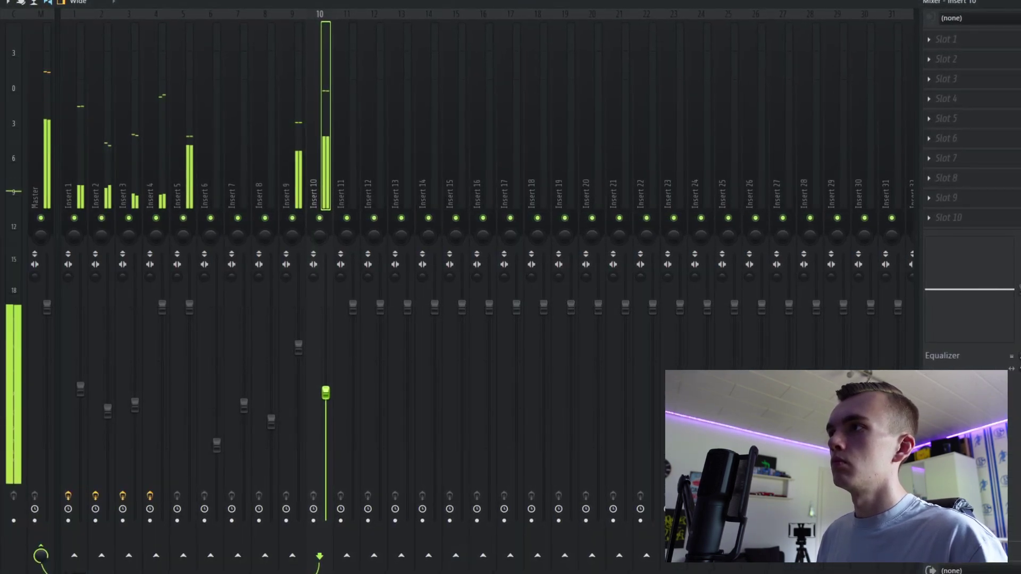
{"action": "key", "text": "F7"}
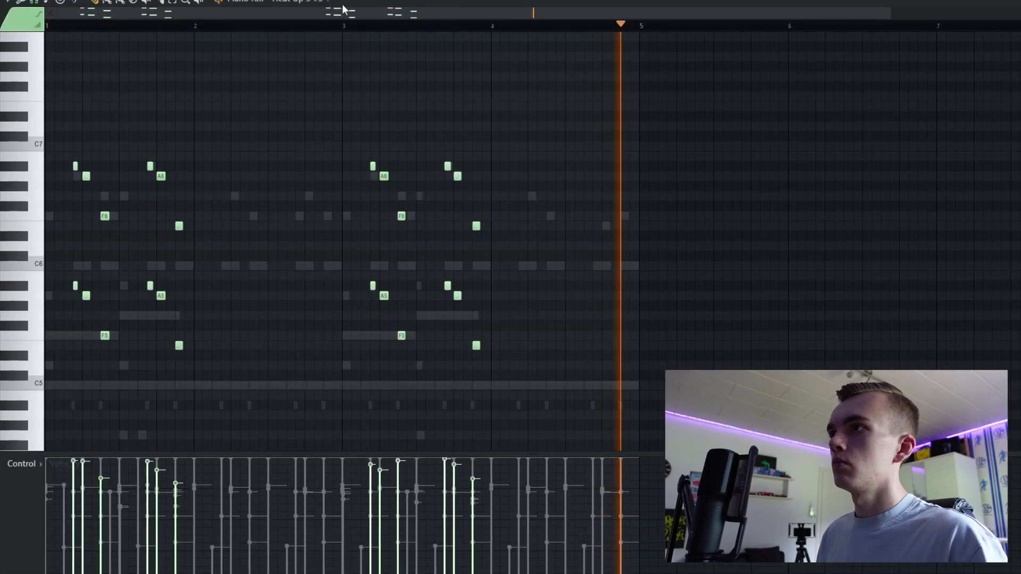
Audition the other melody layers and raise one layer's notes an octave.
{"action": "left_click", "coordinate": [312, 4]}
{"action": "left_click", "coordinate": [326, 135]}
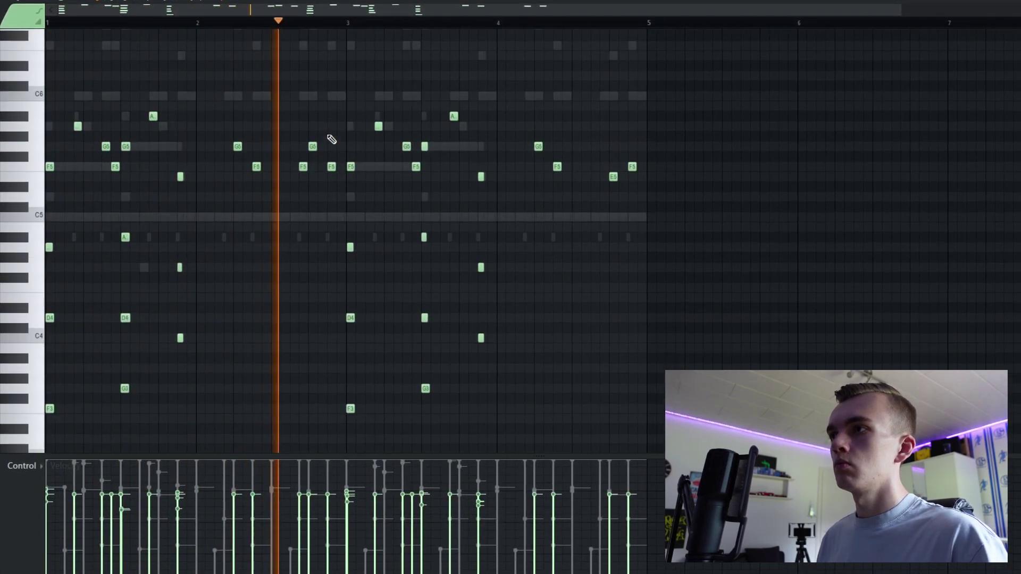
{"action": "scroll", "coordinate": [330, 140], "scroll_direction": "down", "scroll_amount": 1}
{"action": "left_click", "coordinate": [313, 10]}
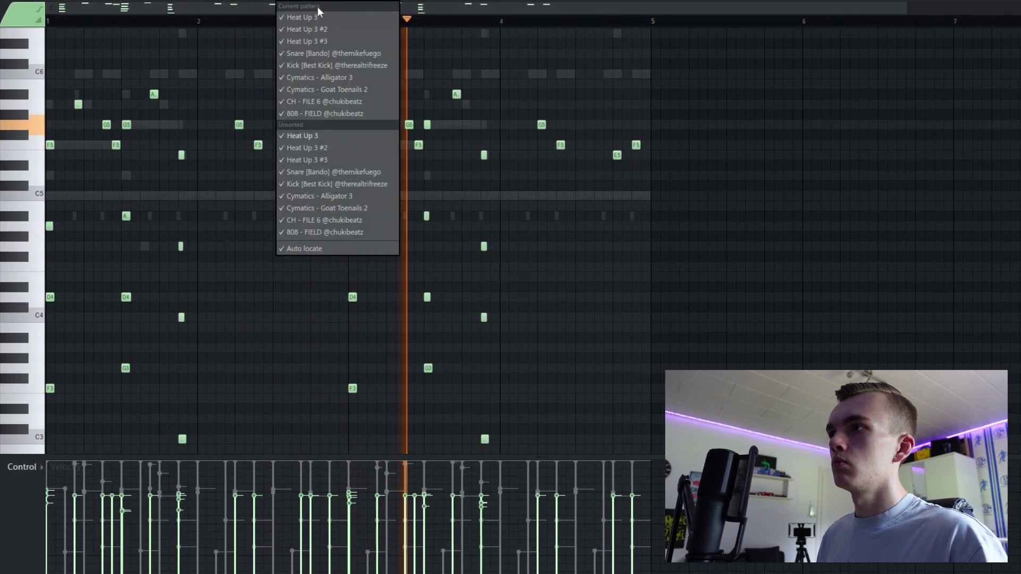
{"action": "left_click", "coordinate": [321, 154]}
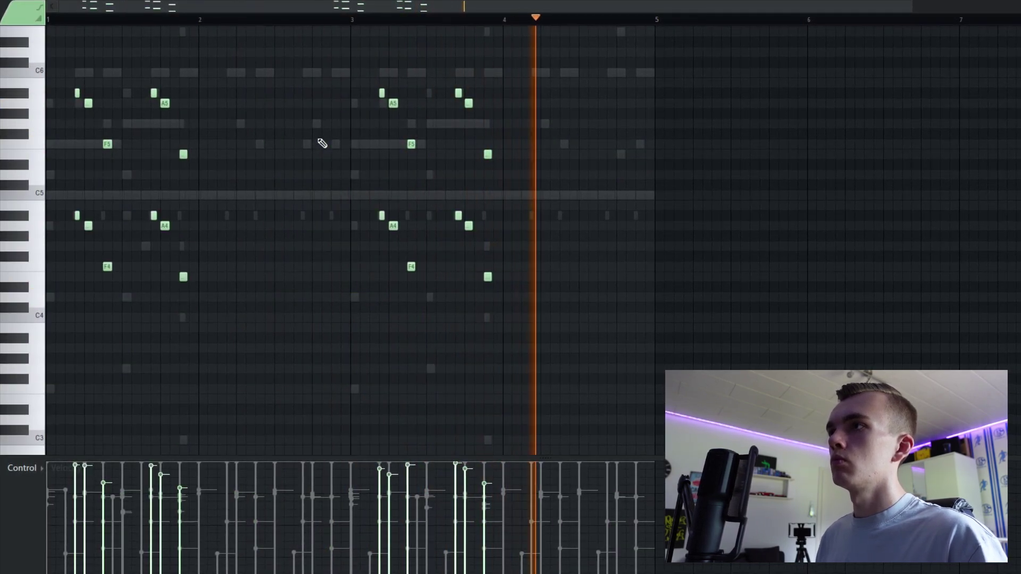
{"action": "left_click", "coordinate": [315, 11]}
{"action": "left_click", "coordinate": [326, 149]}
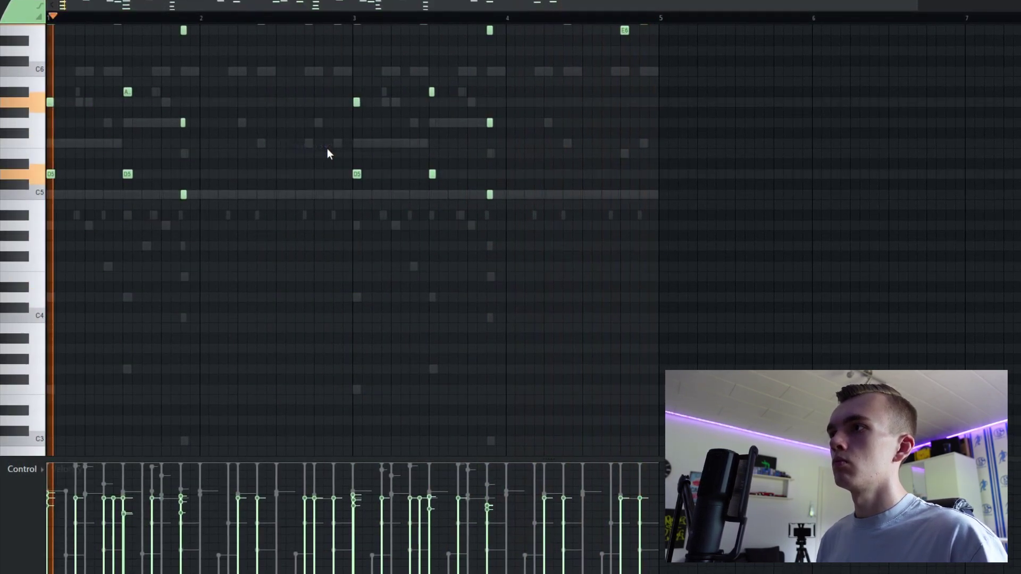
{"action": "scroll", "coordinate": [335, 152], "scroll_direction": "up", "scroll_amount": 3}
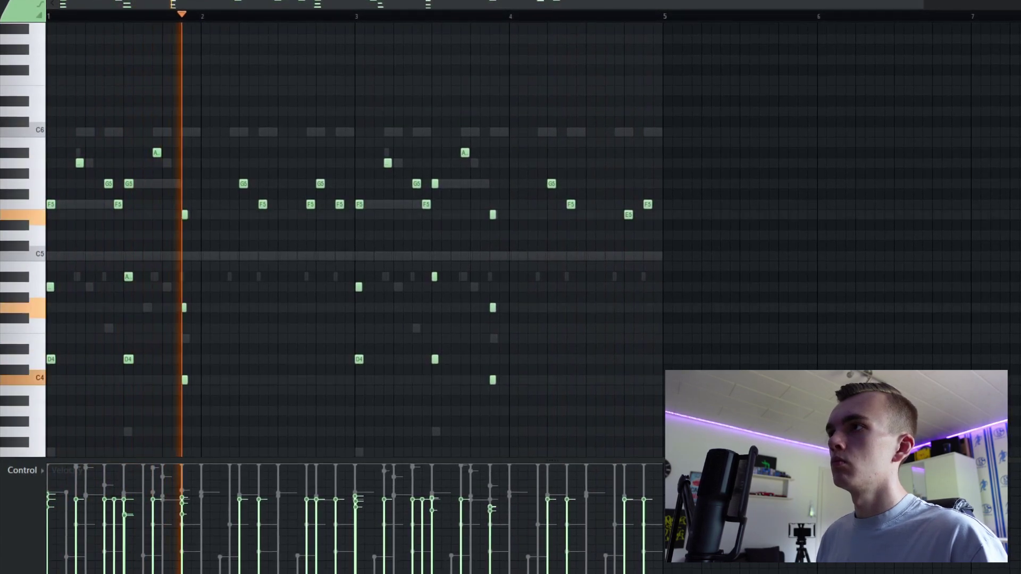
{"action": "key", "text": "ctrl+Up"}
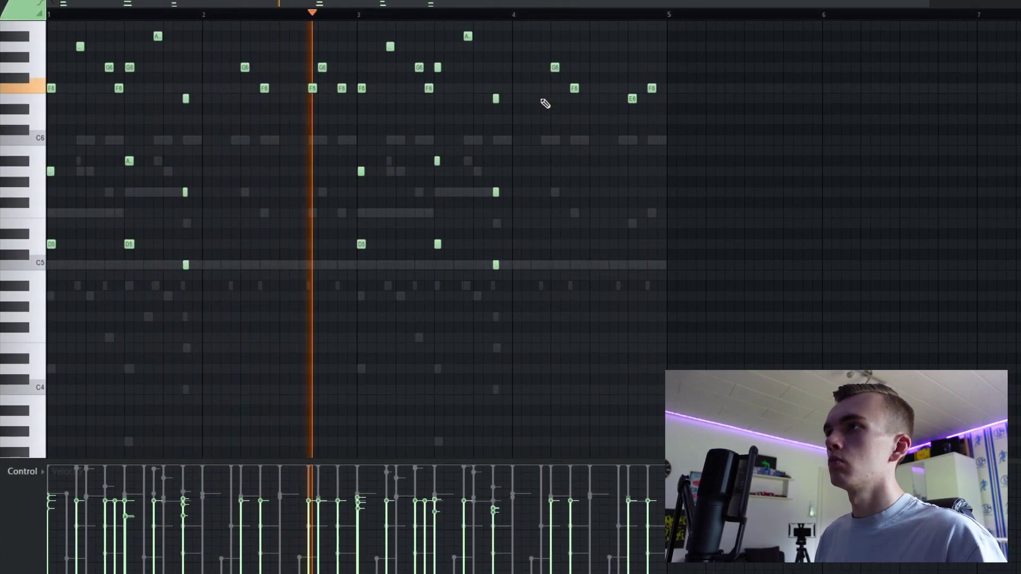
Switch through Heat Up 3 #3 to Heat Up 3, then lower mixer insert 1's level.
{"action": "left_click", "coordinate": [340, 3]}
{"action": "left_click", "coordinate": [341, 155]}
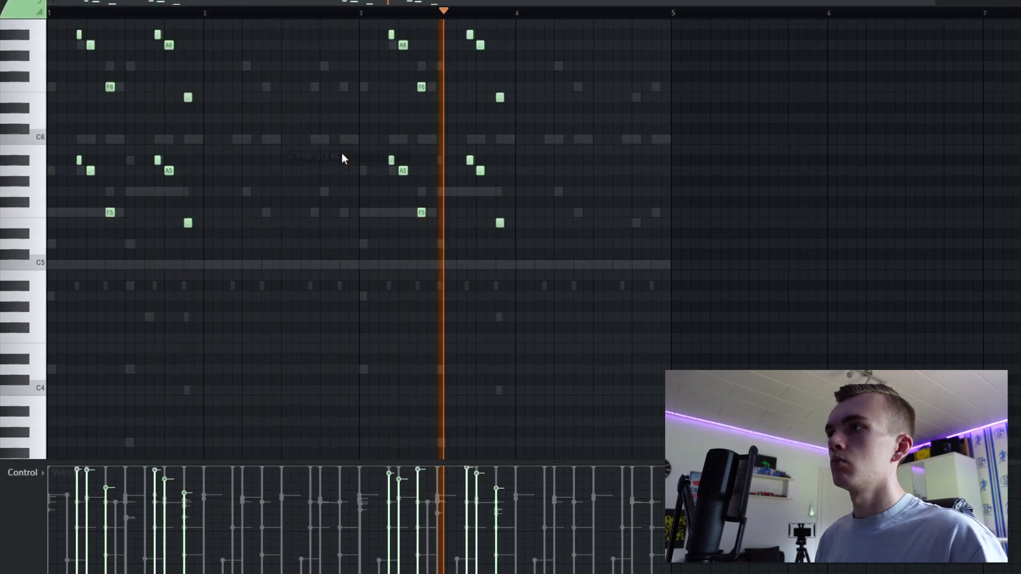
{"action": "left_click", "coordinate": [340, 3]}
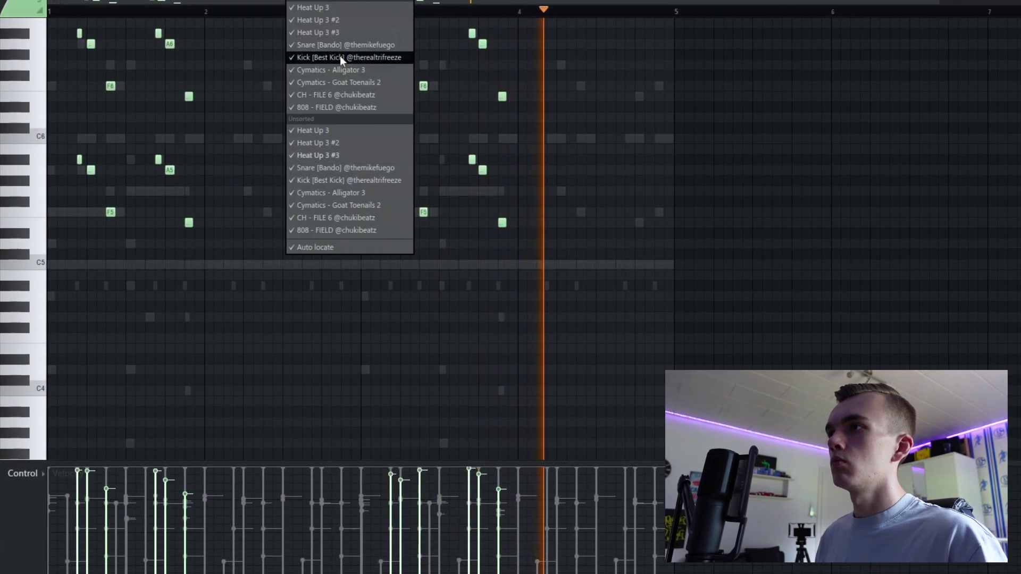
{"action": "left_click", "coordinate": [337, 132]}
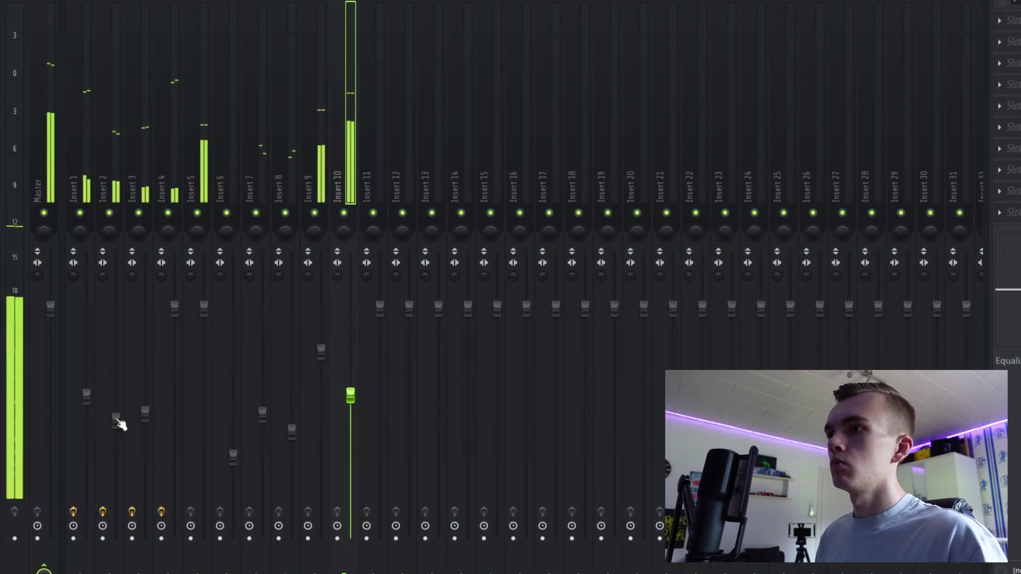
{"action": "left_click_drag", "start_coordinate": [87, 395], "coordinate": [86, 405]}
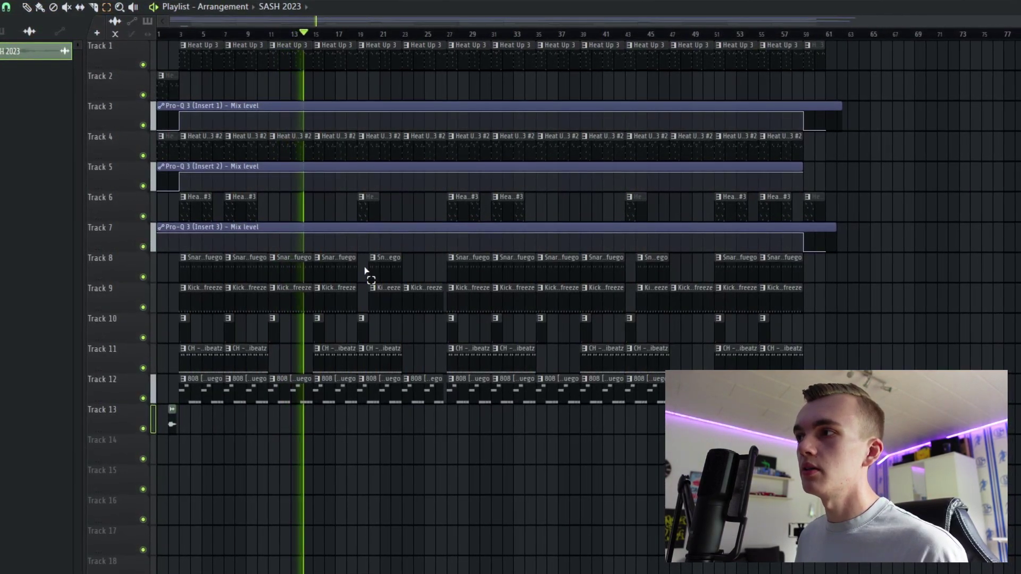
{"action": "left_click_drag", "start_coordinate": [370, 257], "coordinate": [395, 427]}
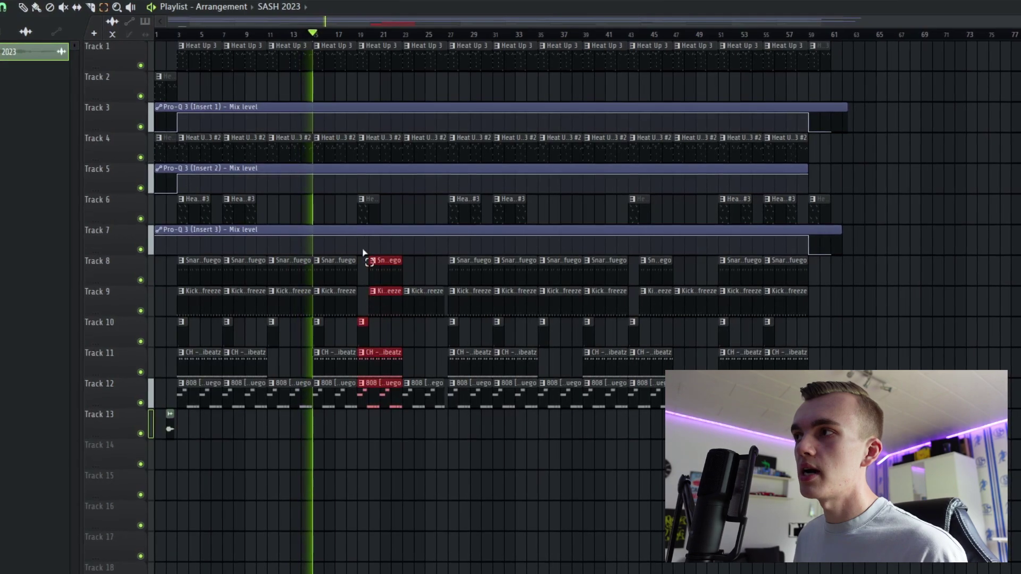
{"action": "left_click_drag", "start_coordinate": [365, 194], "coordinate": [344, 217]}
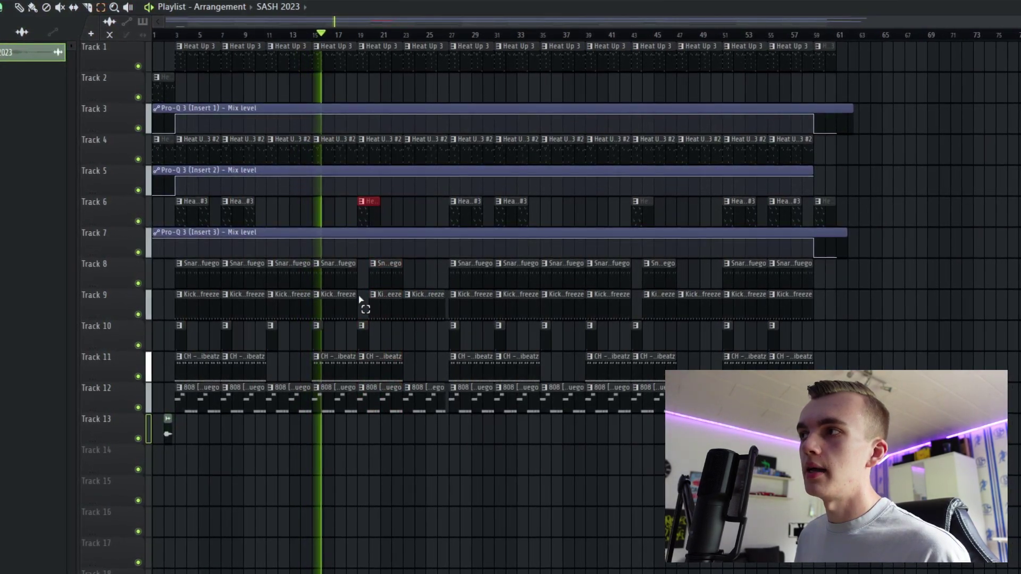
{"action": "left_click_drag", "start_coordinate": [359, 259], "coordinate": [395, 459]}
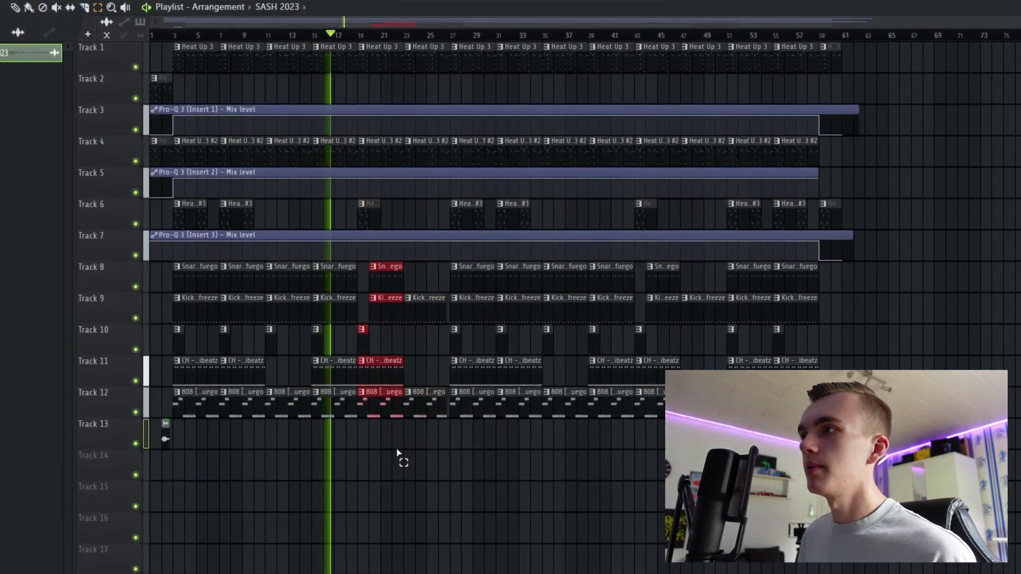
{"action": "left_click_drag", "start_coordinate": [369, 265], "coordinate": [401, 357]}
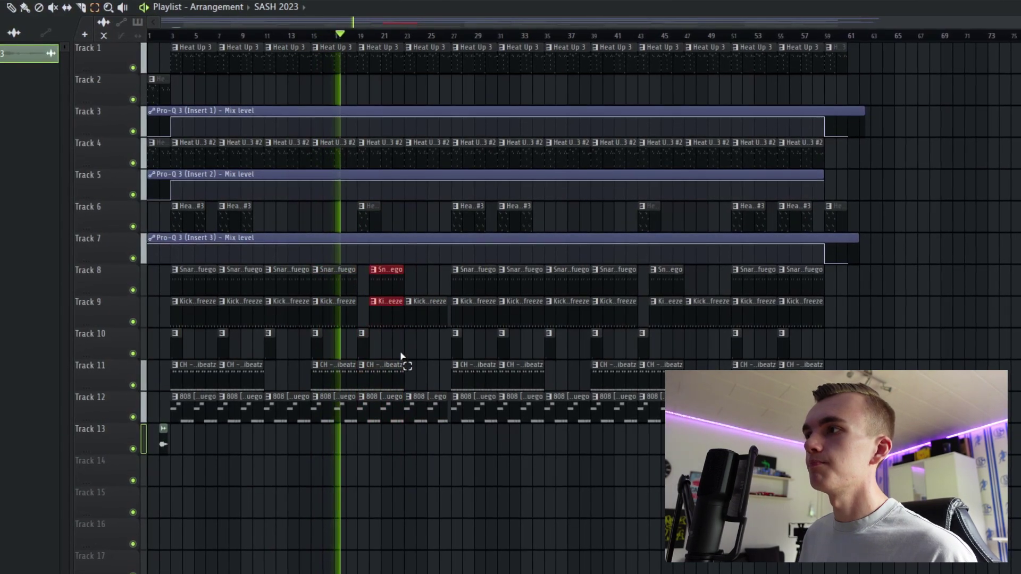
{"action": "left_click_drag", "start_coordinate": [422, 315], "coordinate": [436, 480]}
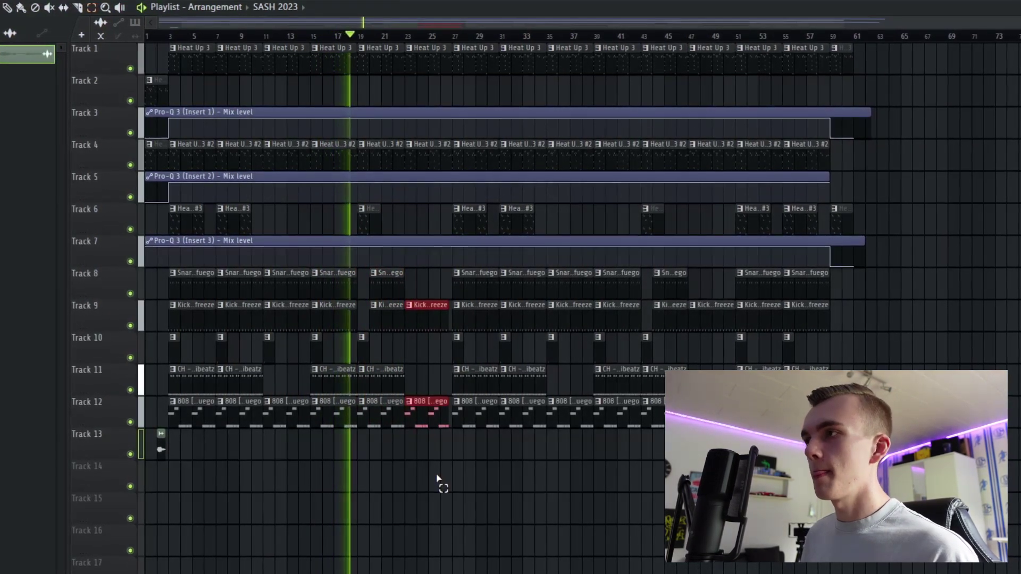